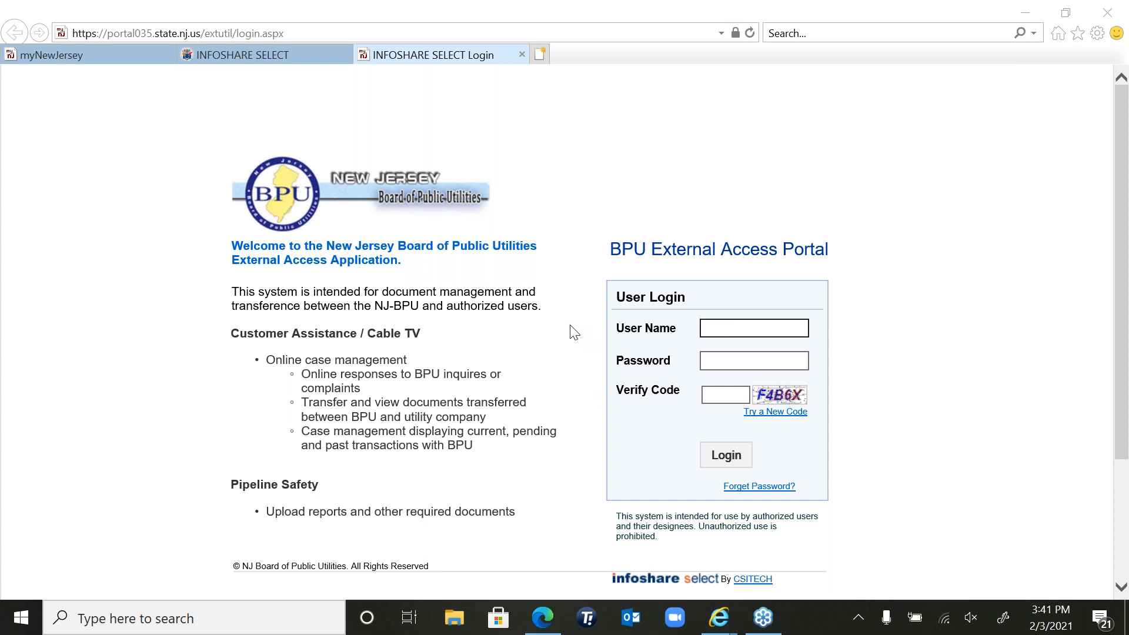
Step: Leave the password login and return to the signed-in INFOSHARE SELECT tab's welcome page
{"action": "left_click", "coordinate": [708, 360]}
{"action": "left_click", "coordinate": [622, 371]}
{"action": "left_click", "coordinate": [773, 361]}
{"action": "left_click", "coordinate": [303, 57]}
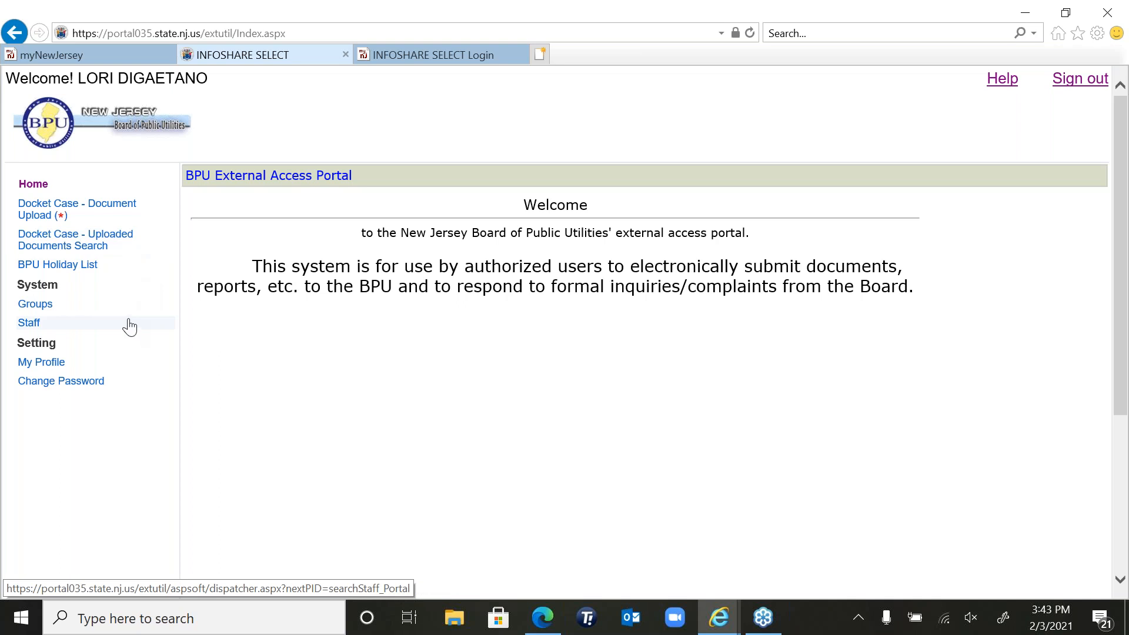
Step: Open the Docket Case - Document Upload page from the left navigation menu
{"action": "left_click", "coordinate": [71, 208]}
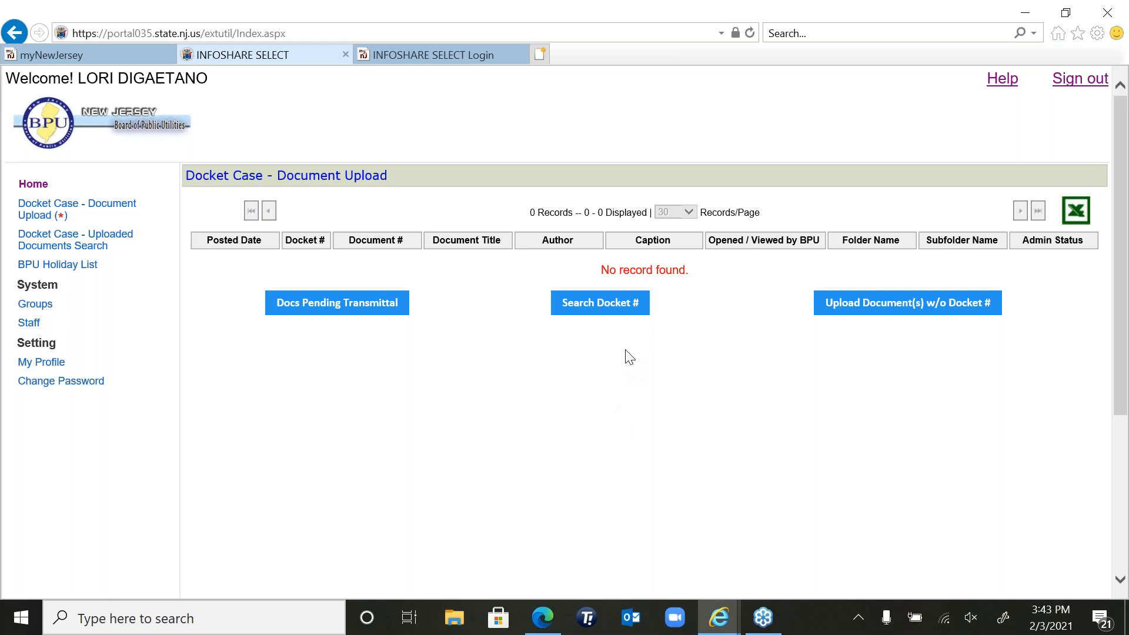
Step: Search docket QO20080556, select the solar pilot result, and start its document upload
{"action": "left_click", "coordinate": [588, 304]}
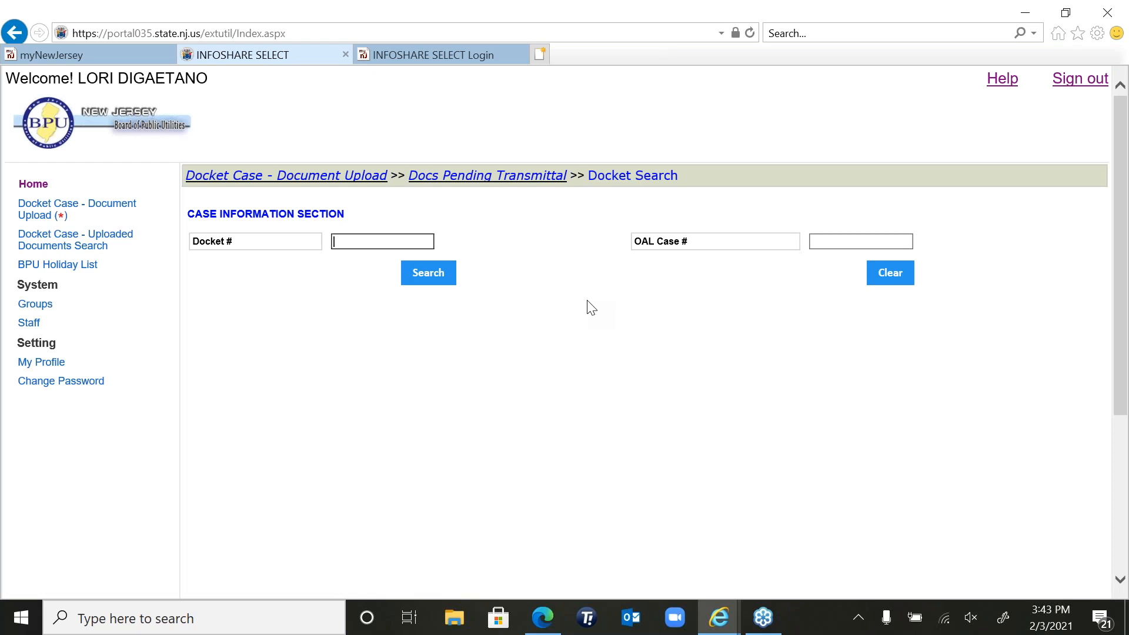
{"action": "type", "text": "QO20080556"}
{"action": "left_click", "coordinate": [434, 281]}
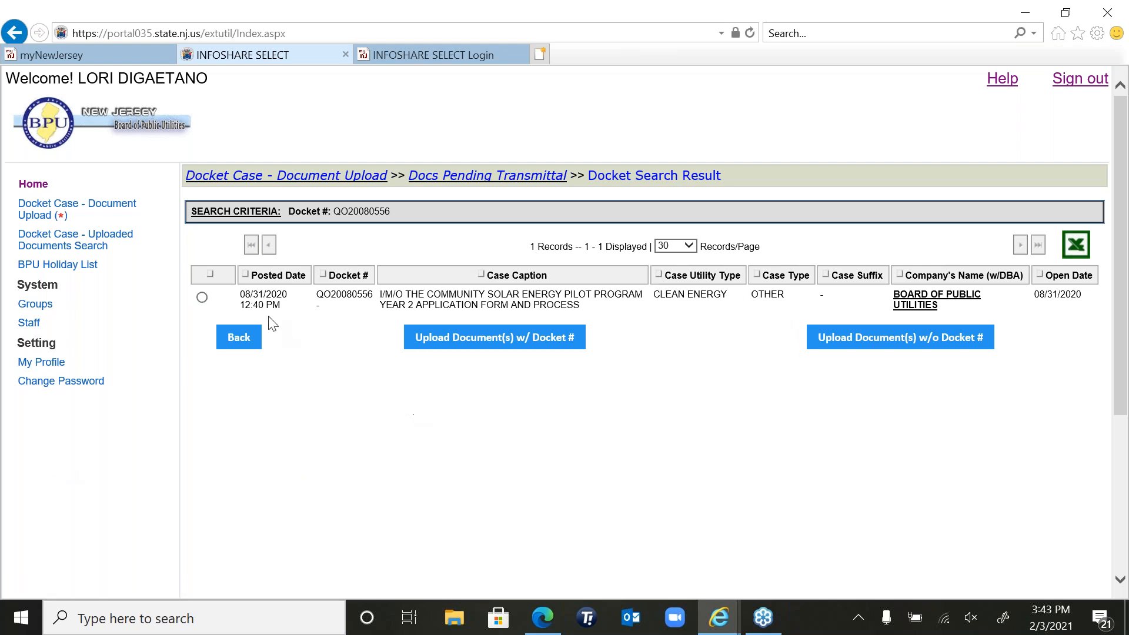
{"action": "left_click", "coordinate": [203, 298]}
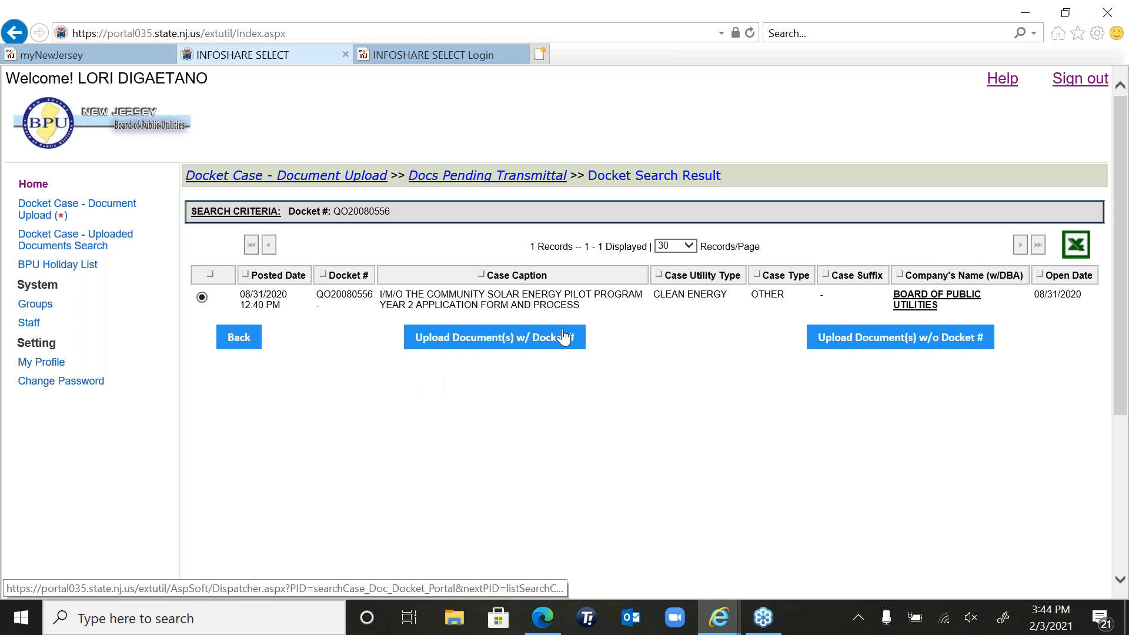
{"action": "left_click", "coordinate": [506, 342]}
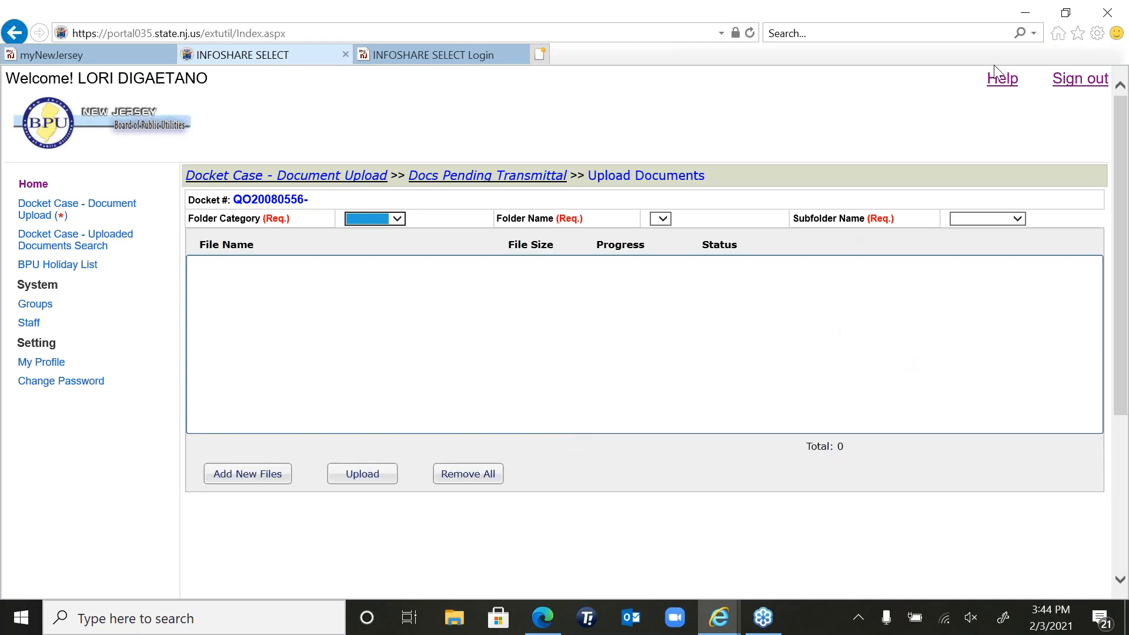
Step: Restore the browser to the upload form and set Folder Category to DOCKET
{"action": "left_click", "coordinate": [1025, 14]}
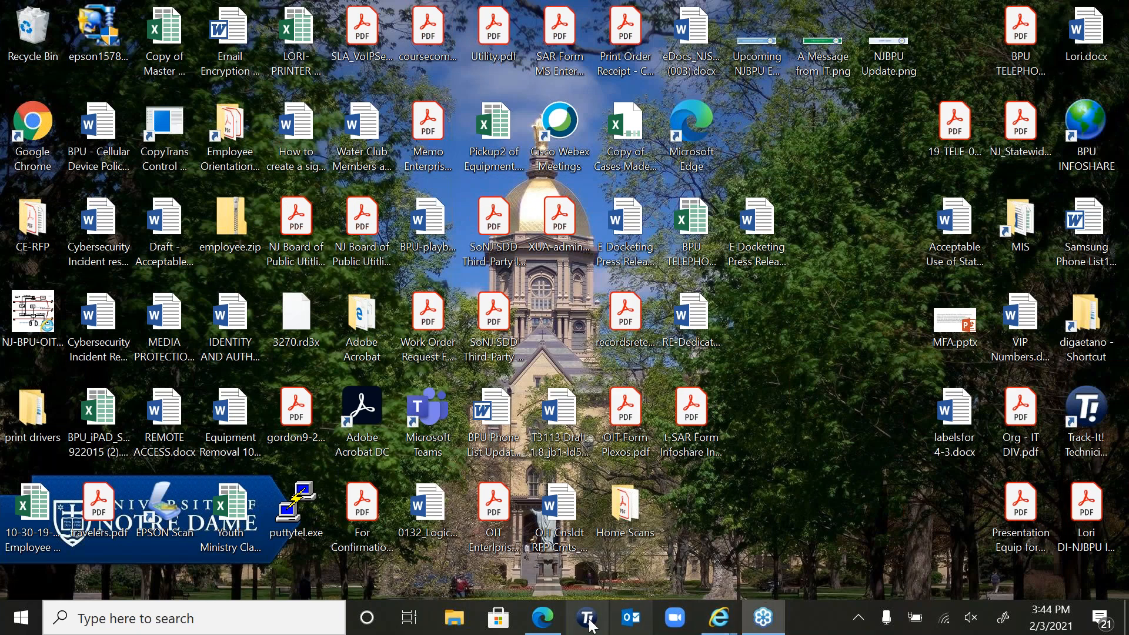
{"action": "mouse_move", "coordinate": [725, 605]}
{"action": "left_click", "coordinate": [903, 541]}
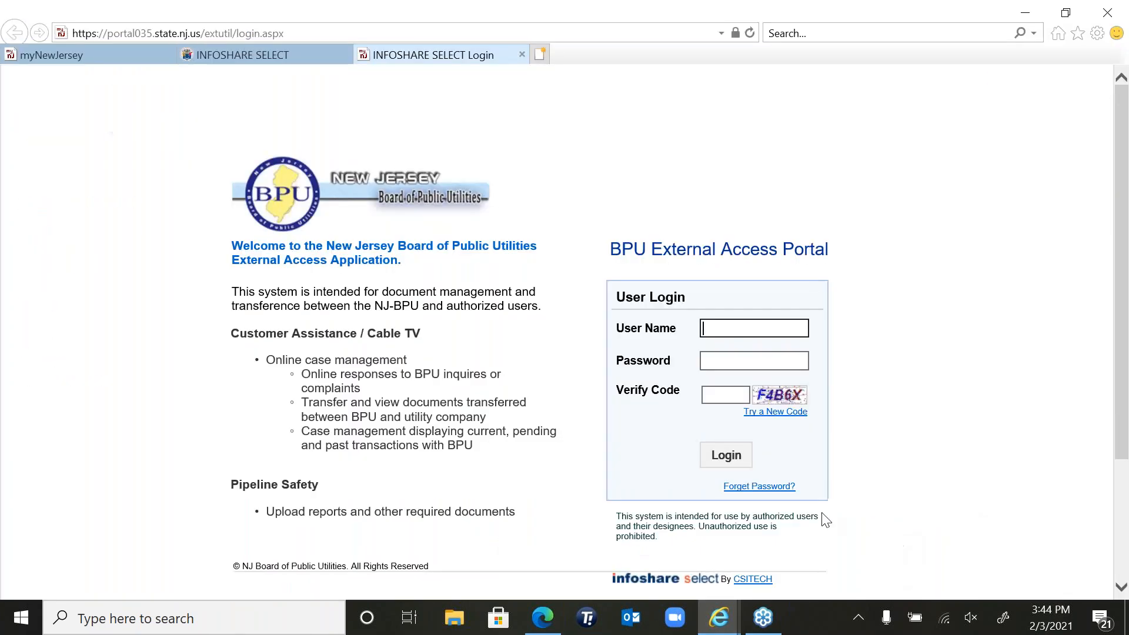
{"action": "left_click", "coordinate": [265, 54]}
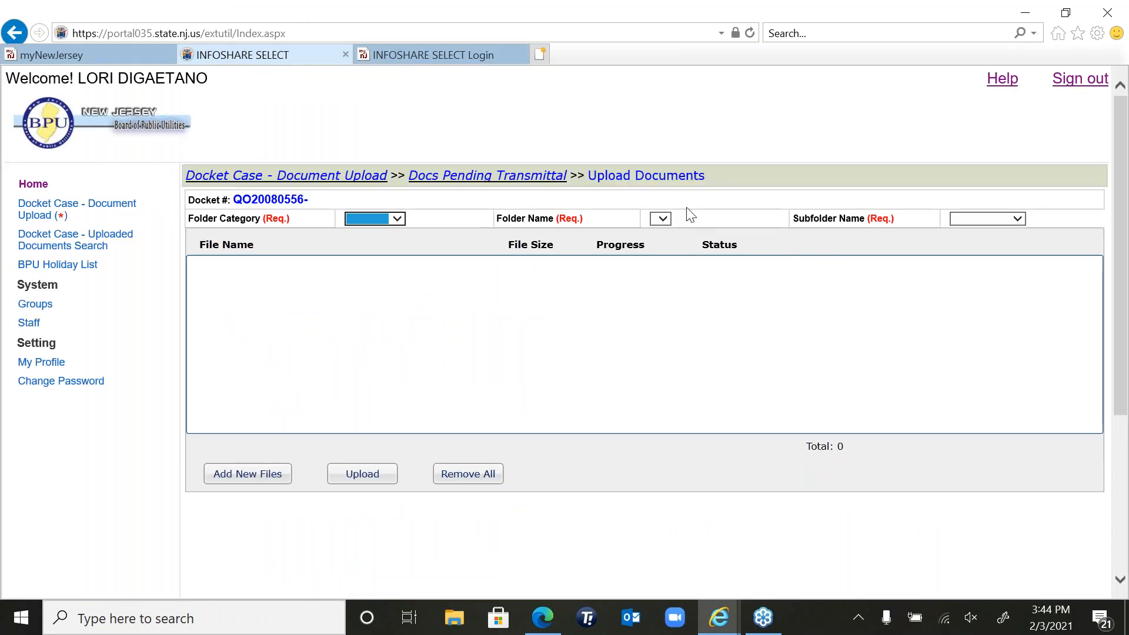
{"action": "left_click", "coordinate": [398, 220]}
{"action": "left_click", "coordinate": [391, 231]}
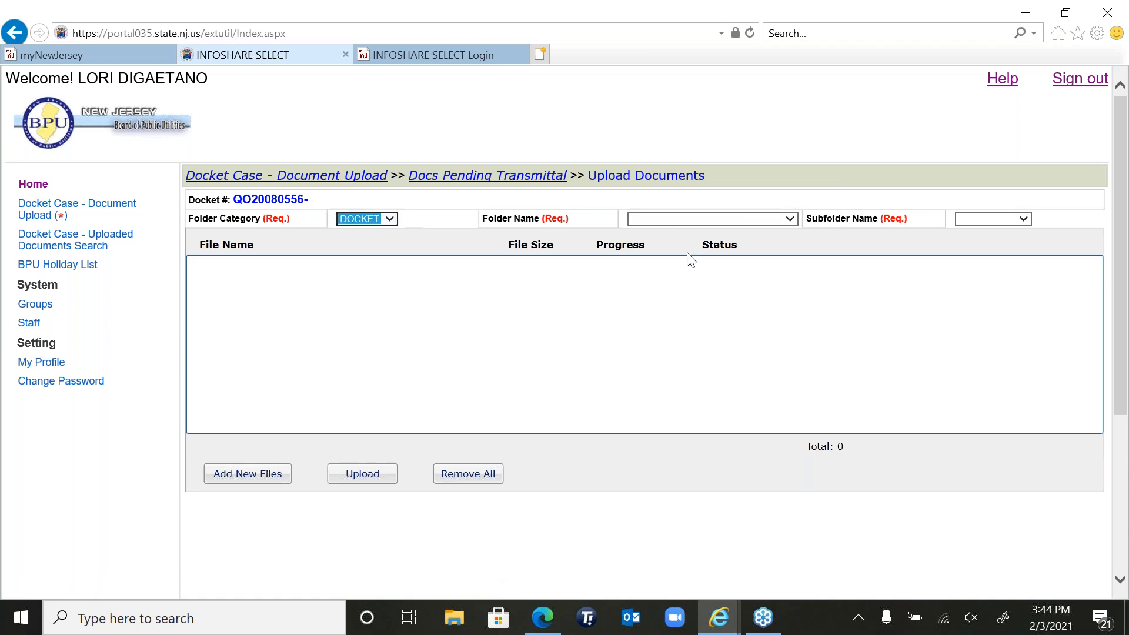
Step: Set Folder Name to PARTY UPLOAD - CONFIDENTIAL and Subfolder Name to YEAR - 2021
{"action": "left_click", "coordinate": [792, 220]}
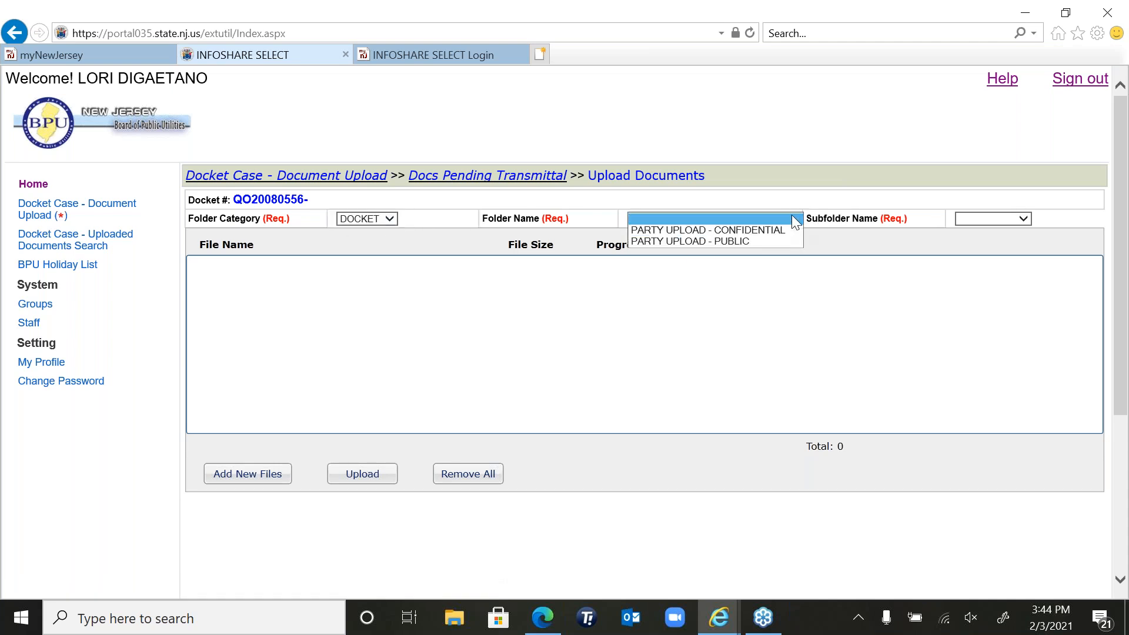
{"action": "left_click", "coordinate": [706, 234]}
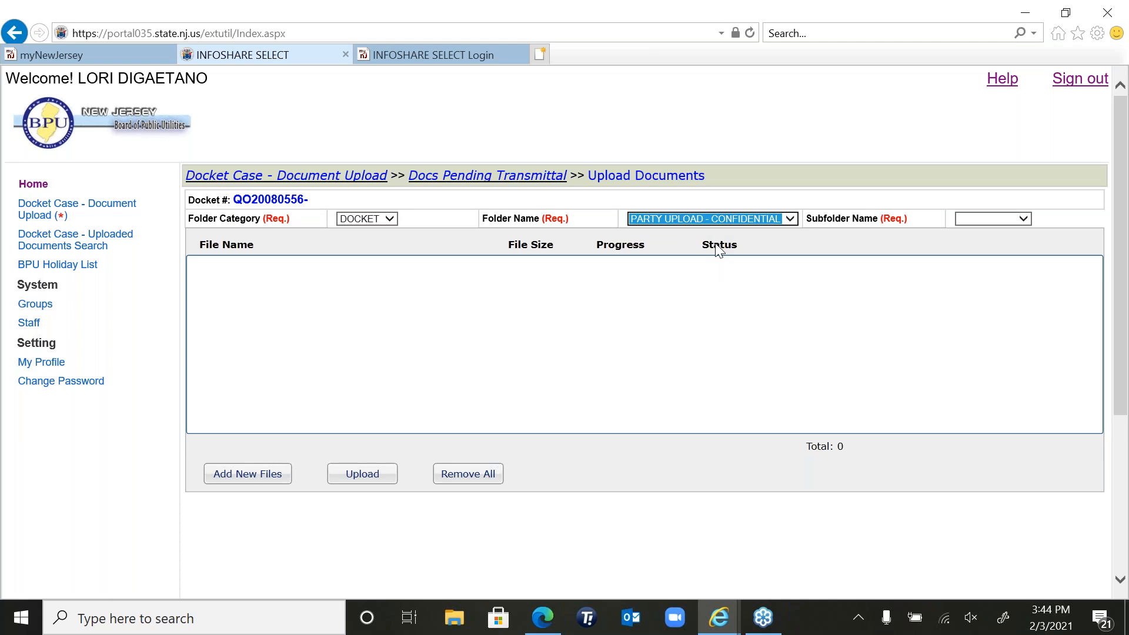
{"action": "left_click", "coordinate": [1065, 31]}
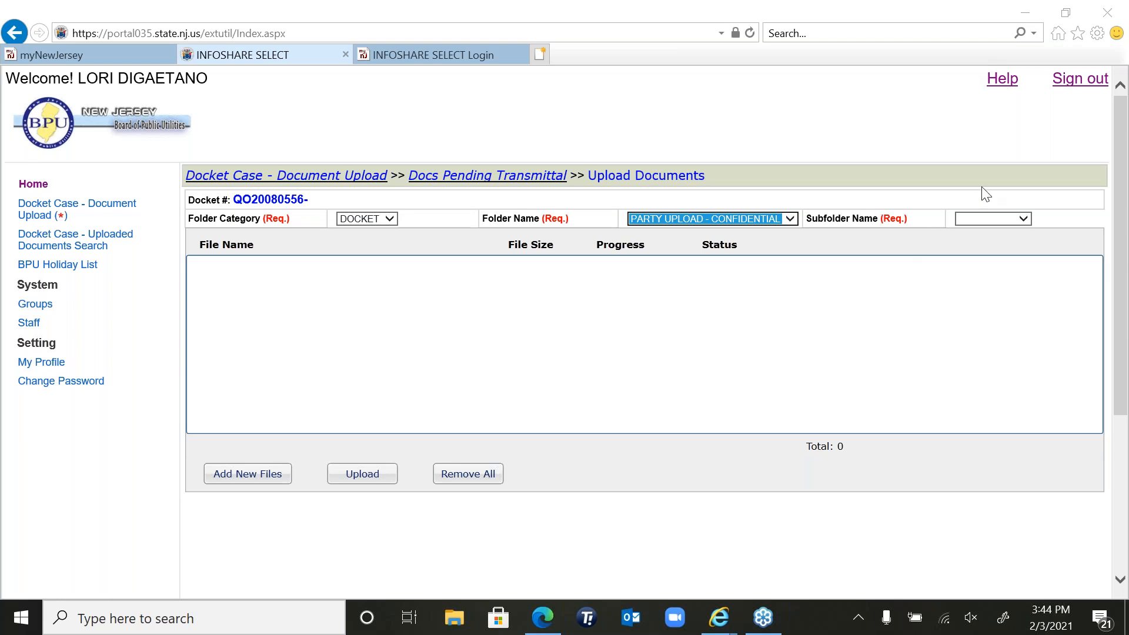
{"action": "left_click", "coordinate": [1025, 221]}
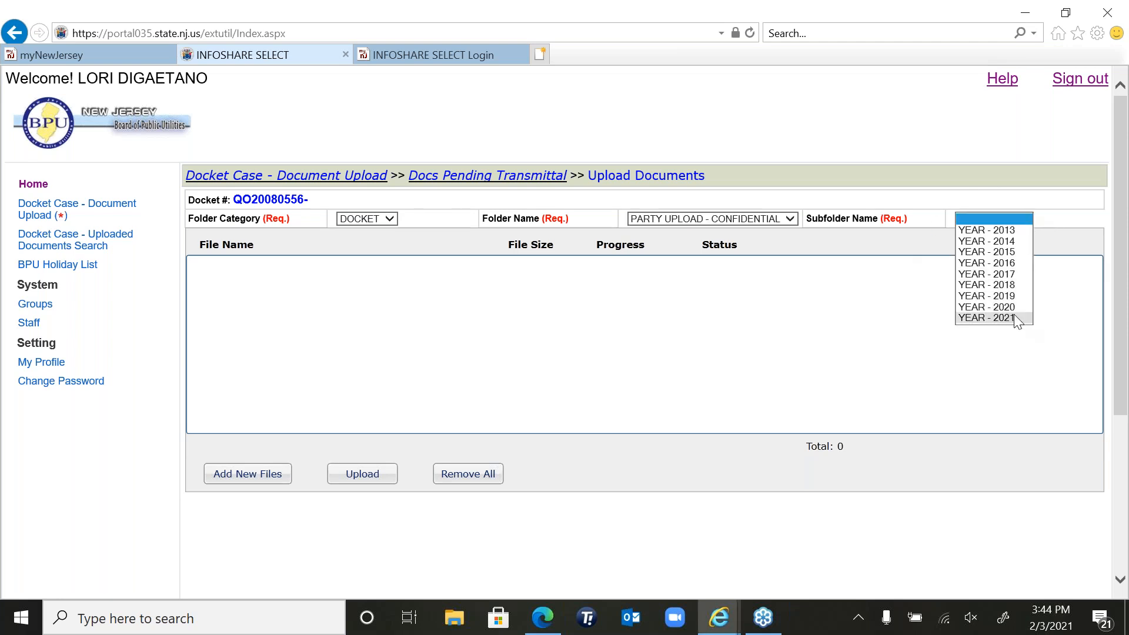
{"action": "left_click", "coordinate": [1014, 318]}
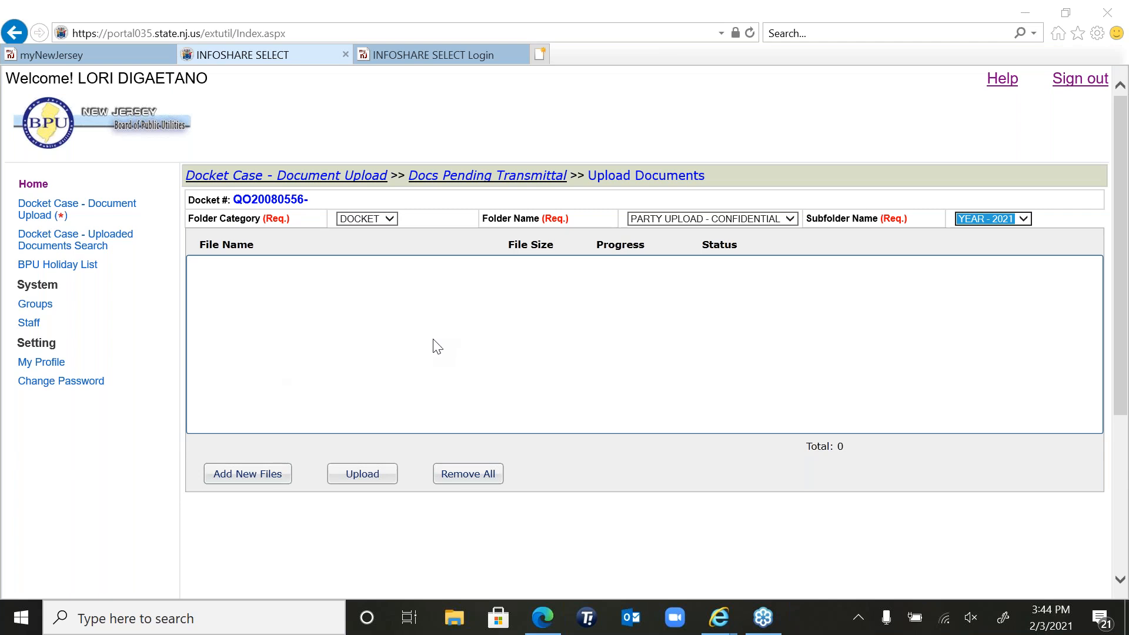
Step: Queue CE - RFP- WEB.docx from the Documents folder in the upload list as Pending
{"action": "left_click", "coordinate": [242, 477]}
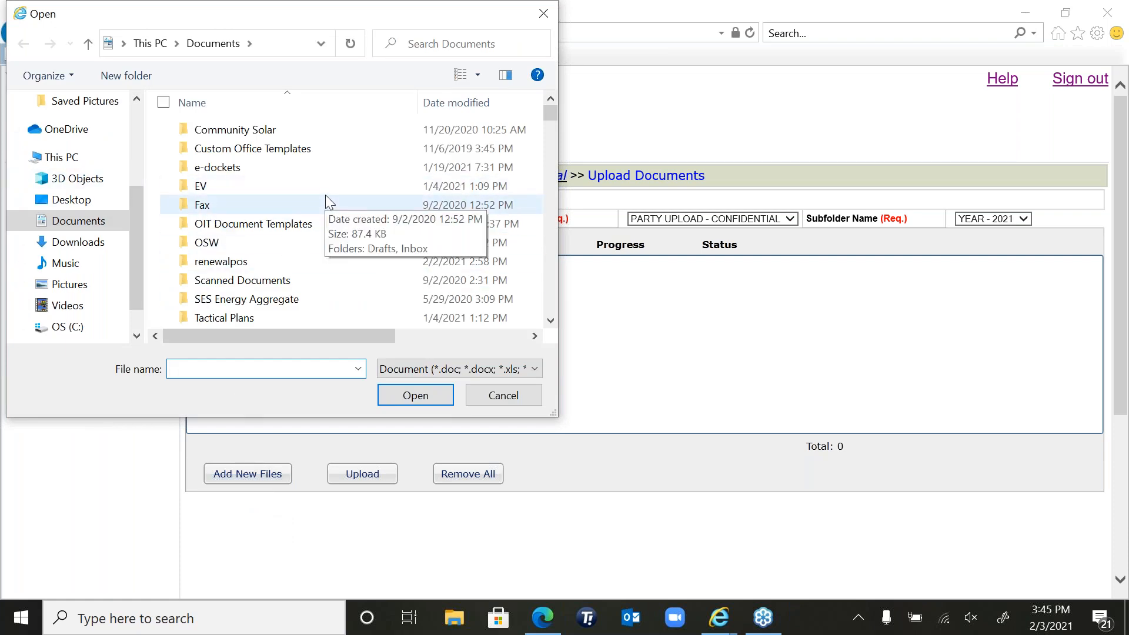
{"action": "scroll", "coordinate": [326, 197], "scroll_direction": "down", "scroll_amount": 2}
{"action": "scroll", "coordinate": [325, 197], "scroll_direction": "down", "scroll_amount": 6}
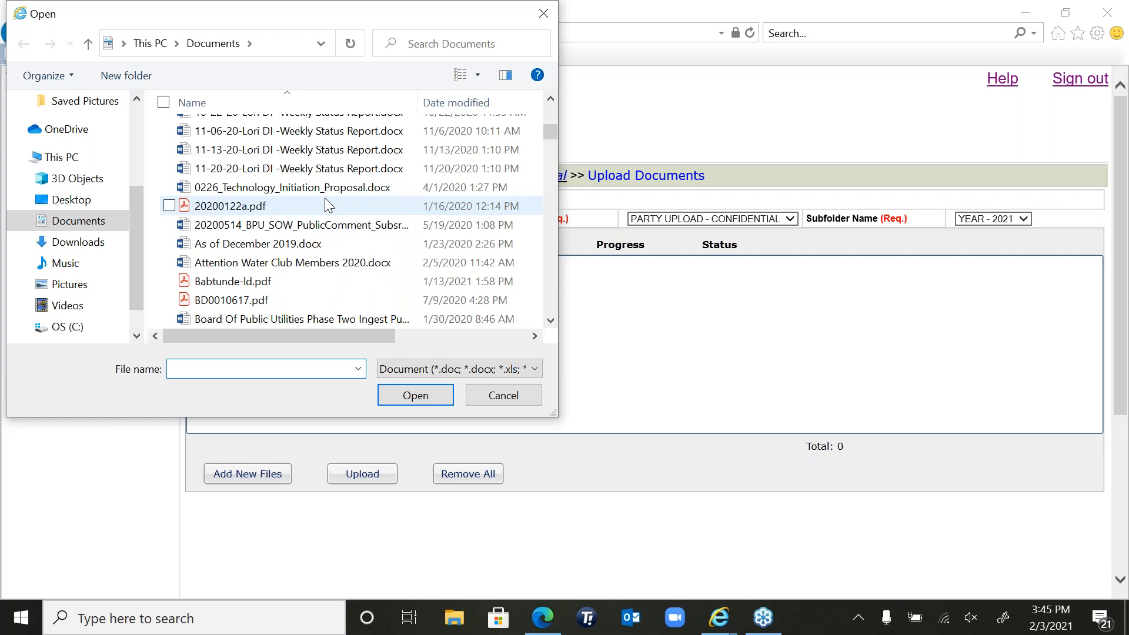
{"action": "scroll", "coordinate": [324, 198], "scroll_direction": "down", "scroll_amount": 5}
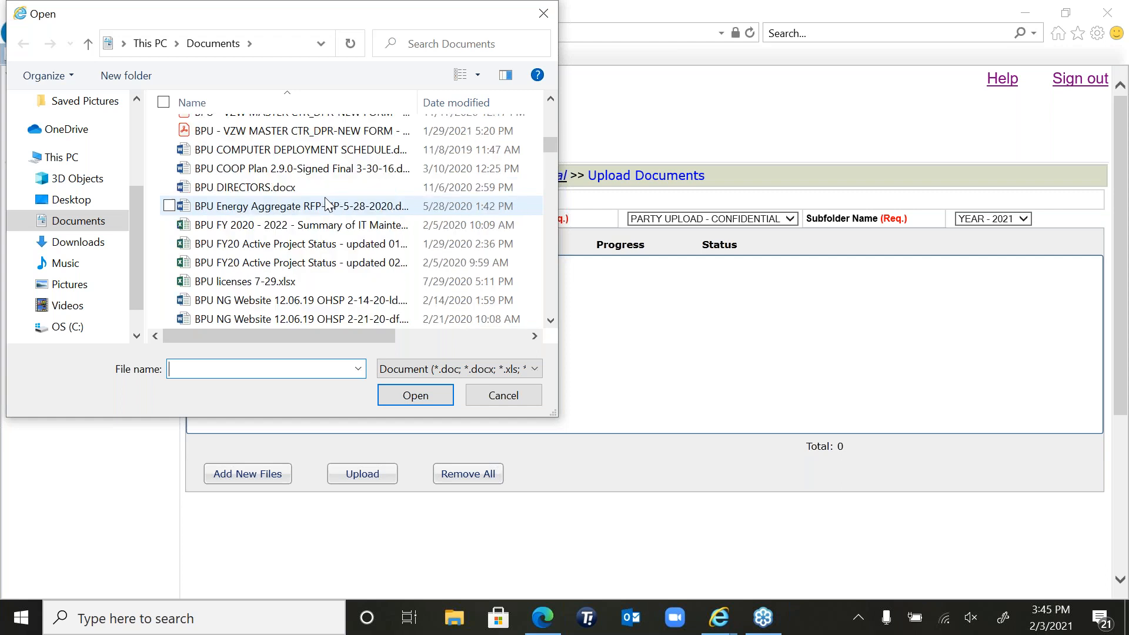
{"action": "scroll", "coordinate": [327, 202], "scroll_direction": "down", "scroll_amount": 4}
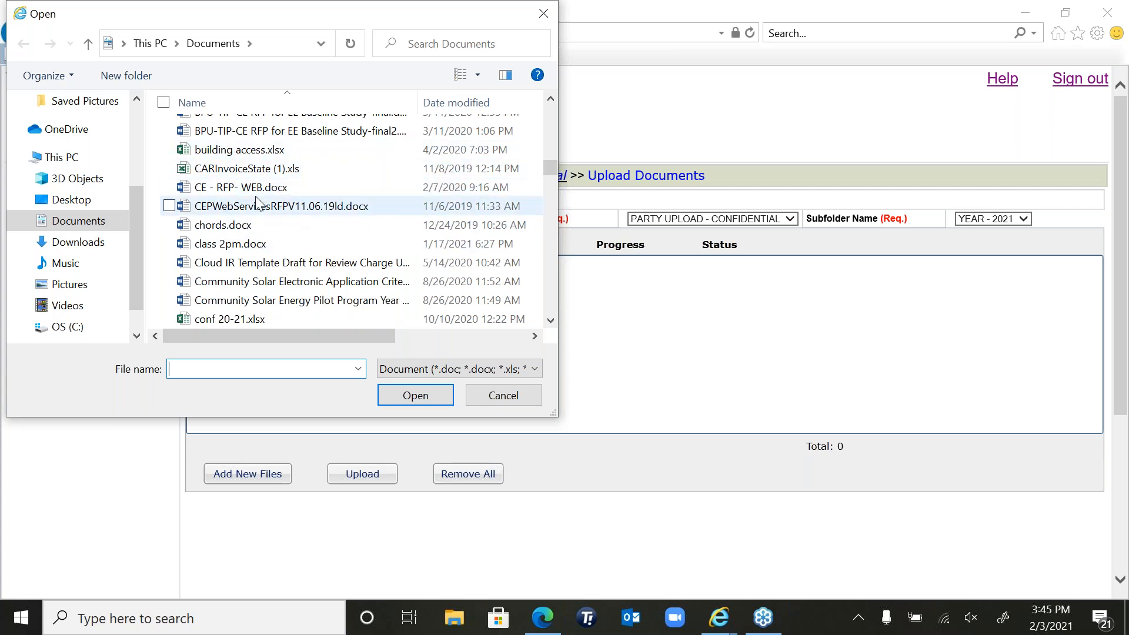
{"action": "left_click", "coordinate": [241, 189]}
{"action": "double_click", "coordinate": [241, 189]}
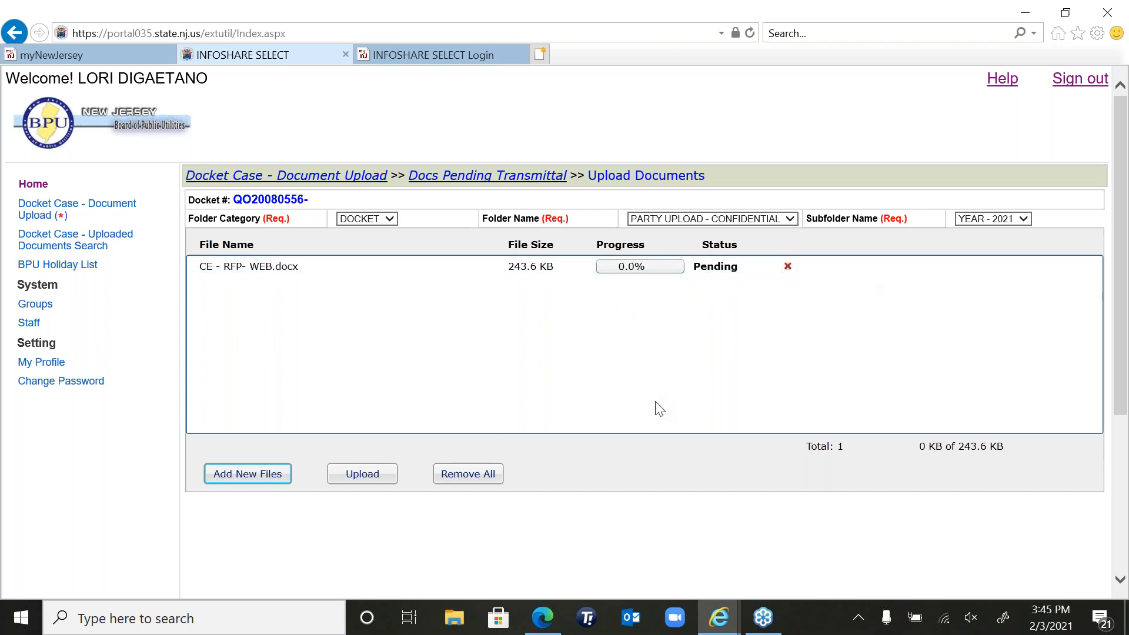
Step: Upload CE - RFP- WEB.docx, dismiss the success message, and tick it under Docs Pending Transmittal
{"action": "left_click", "coordinate": [369, 481]}
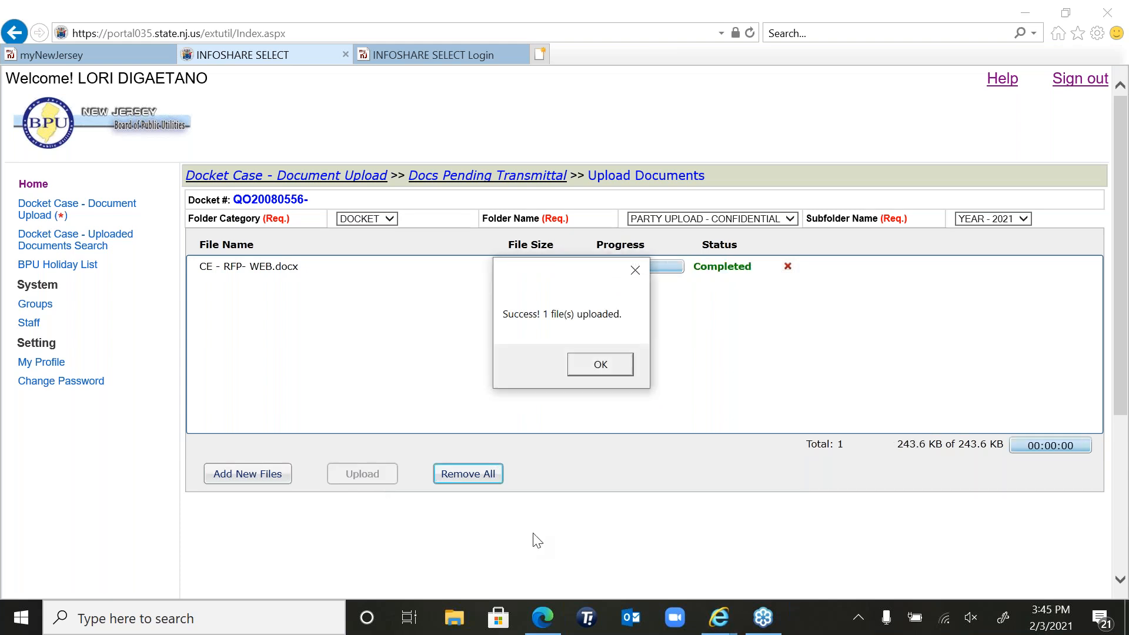
{"action": "left_click", "coordinate": [602, 362]}
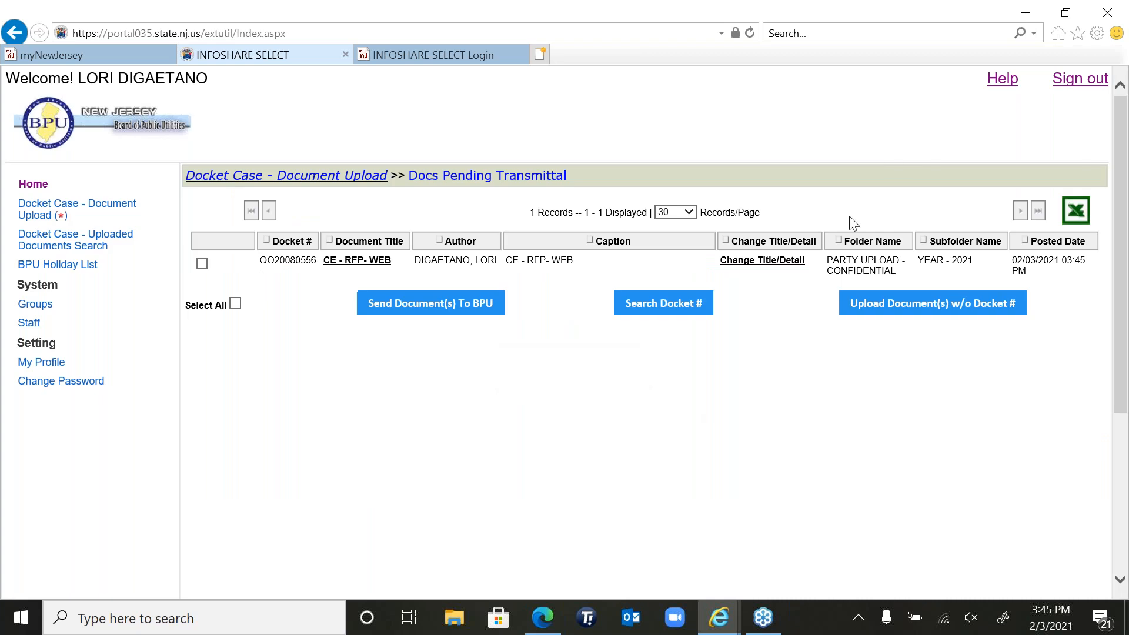
{"action": "left_click", "coordinate": [1046, 53]}
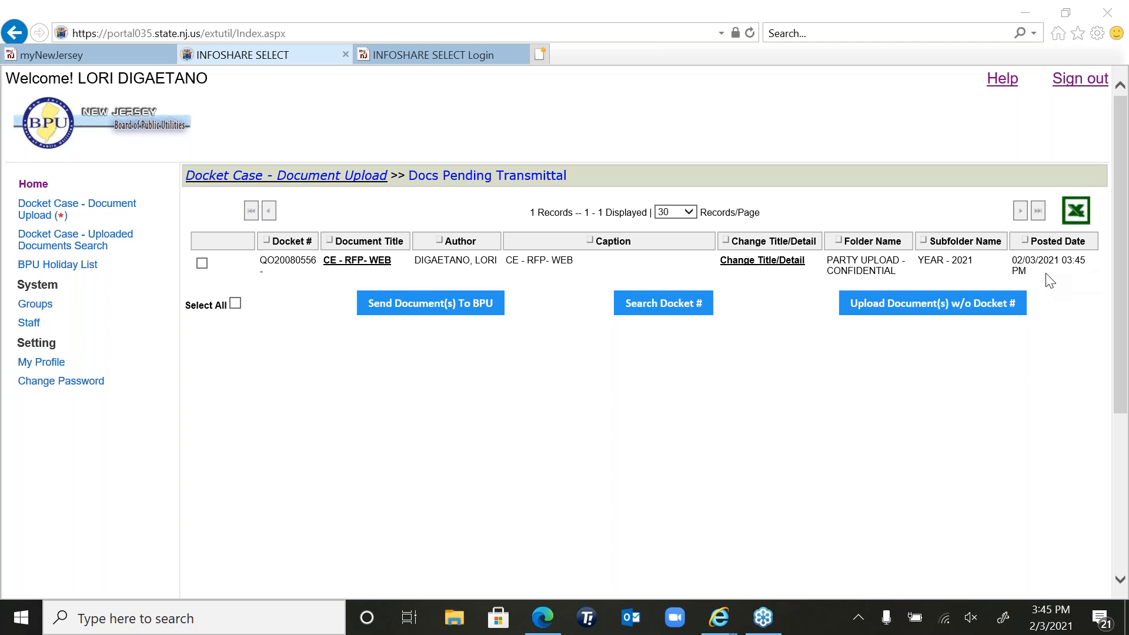
{"action": "left_click", "coordinate": [202, 263]}
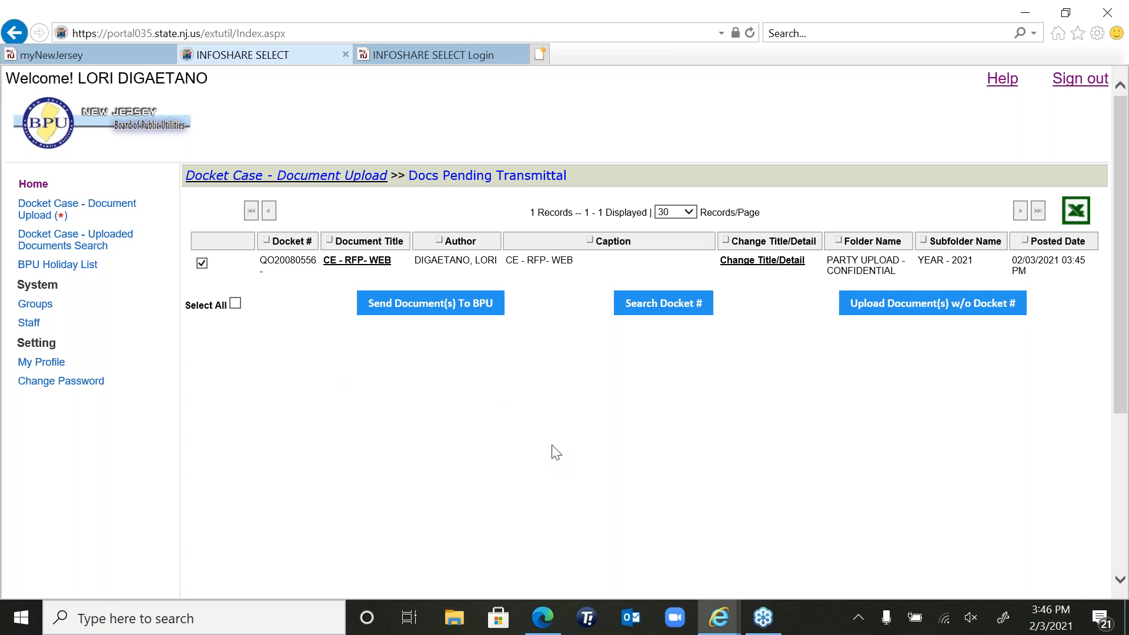
Step: Send CE - RFP- WEB to BPU and confirm no documents remain pending transmittal
{"action": "left_click", "coordinate": [201, 263]}
{"action": "left_click", "coordinate": [200, 261]}
{"action": "left_click", "coordinate": [435, 304]}
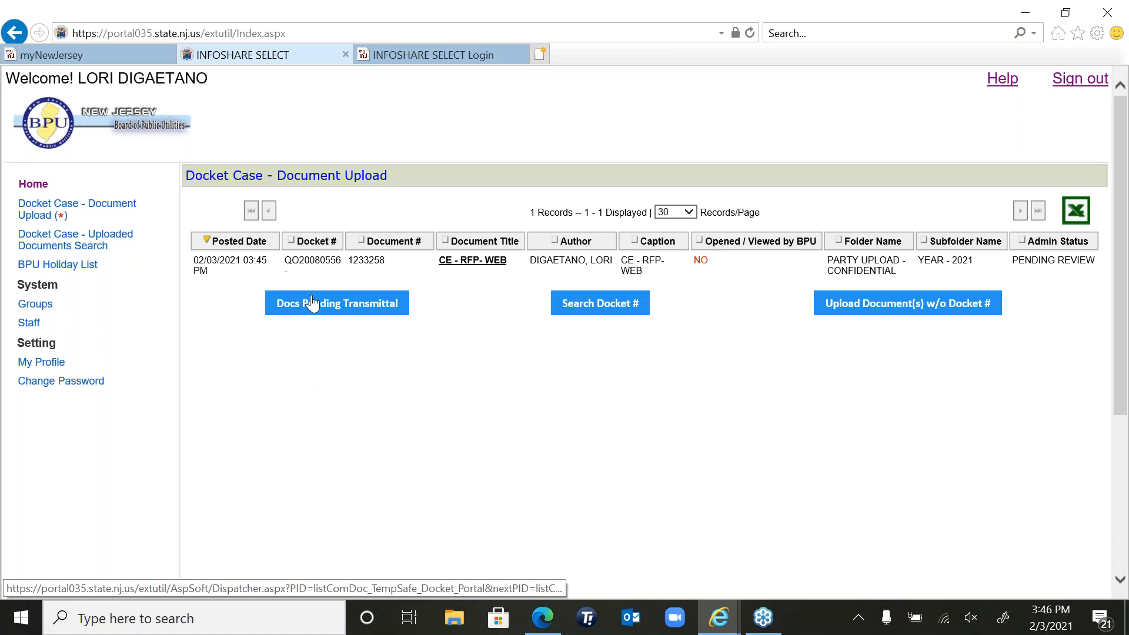
{"action": "left_click", "coordinate": [328, 305]}
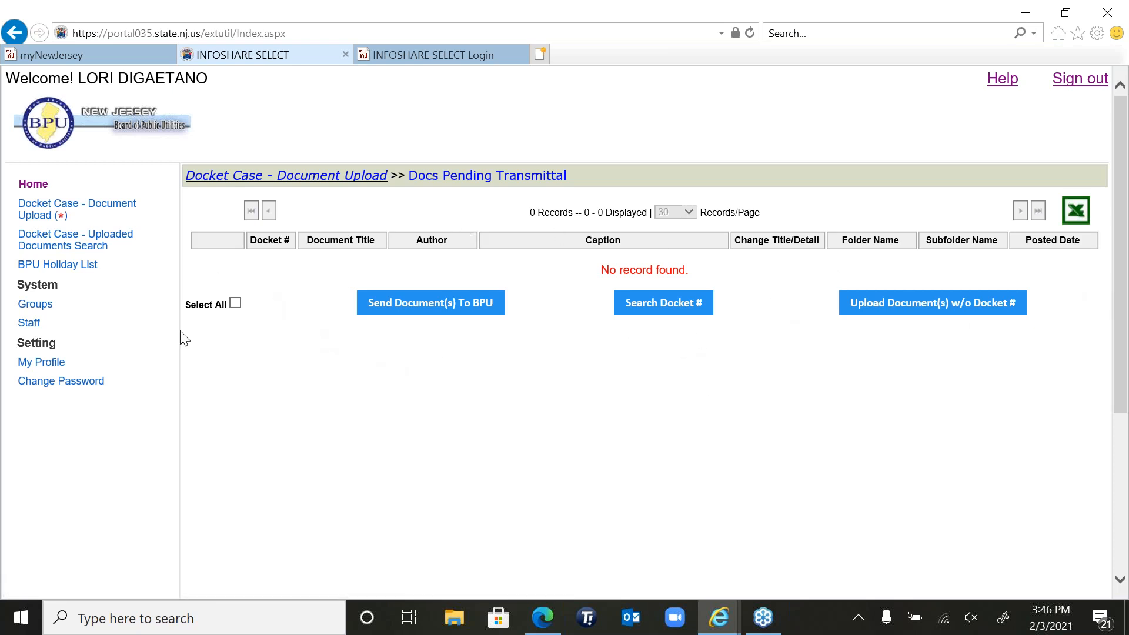
Step: Search uploaded documents for docket QO20080556, showing CE - RFP- WEB as Pending Review
{"action": "left_click", "coordinate": [70, 240]}
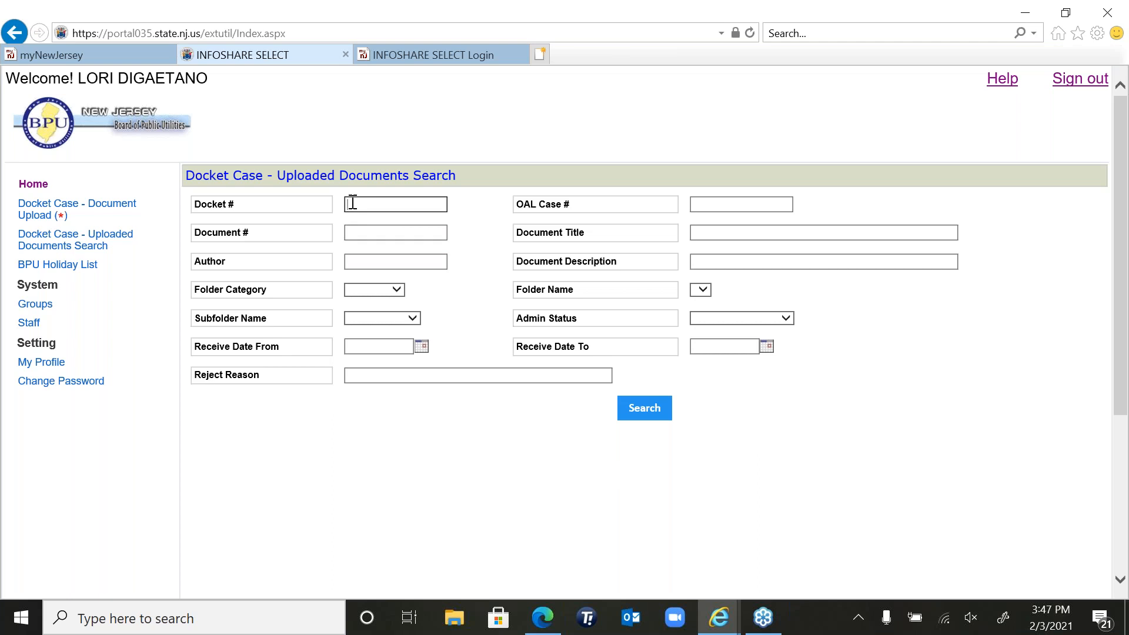
{"action": "type", "text": "QO20080556"}
{"action": "left_click", "coordinate": [635, 412]}
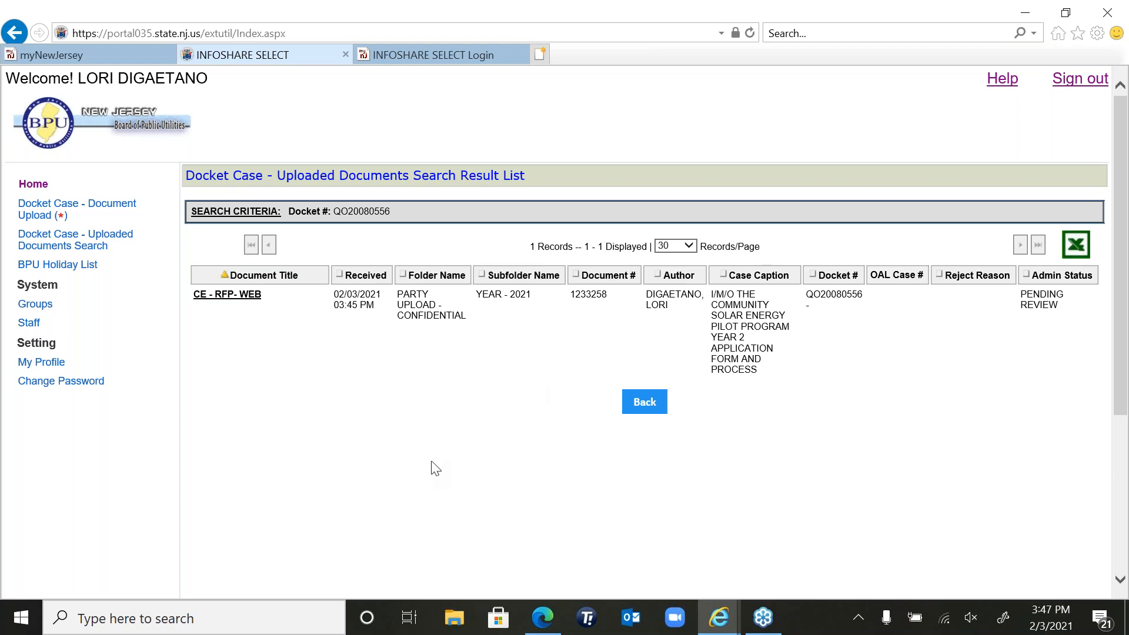
Step: Check pending transmittals, then reopen the Document Upload list showing CE - RFP- WEB pending review
{"action": "left_click", "coordinate": [55, 214]}
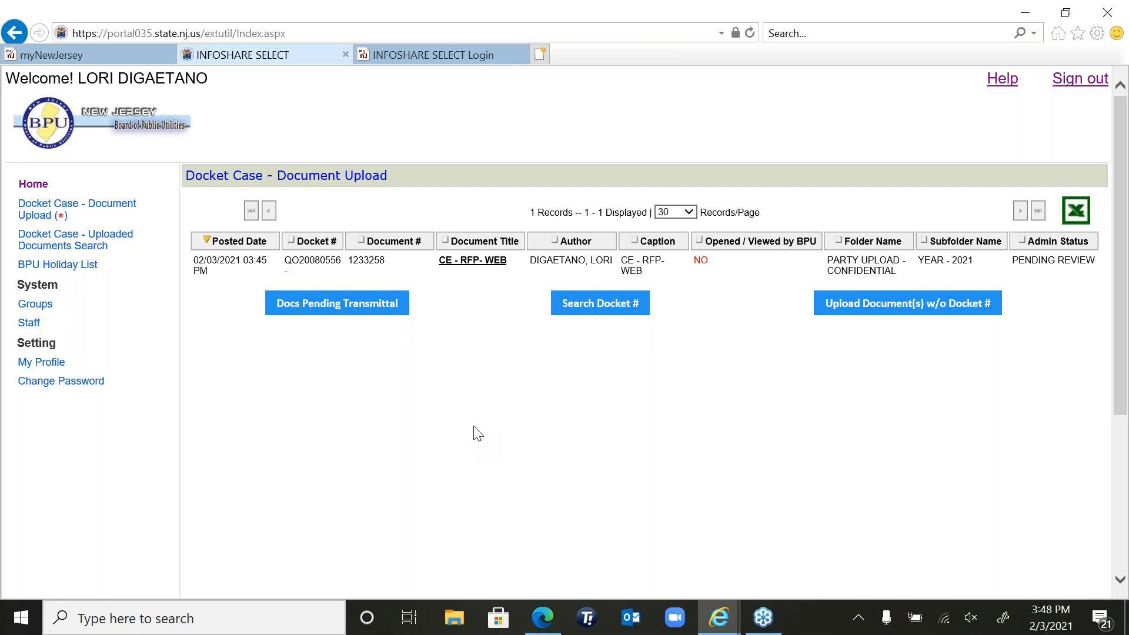
{"action": "left_click", "coordinate": [314, 305]}
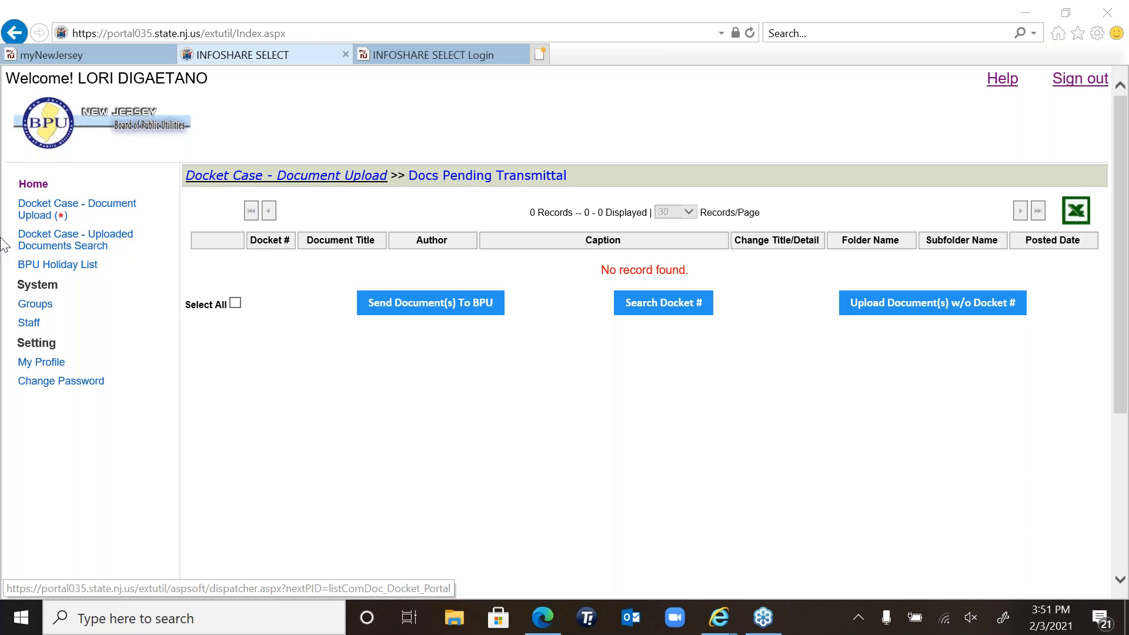
{"action": "left_click", "coordinate": [78, 207]}
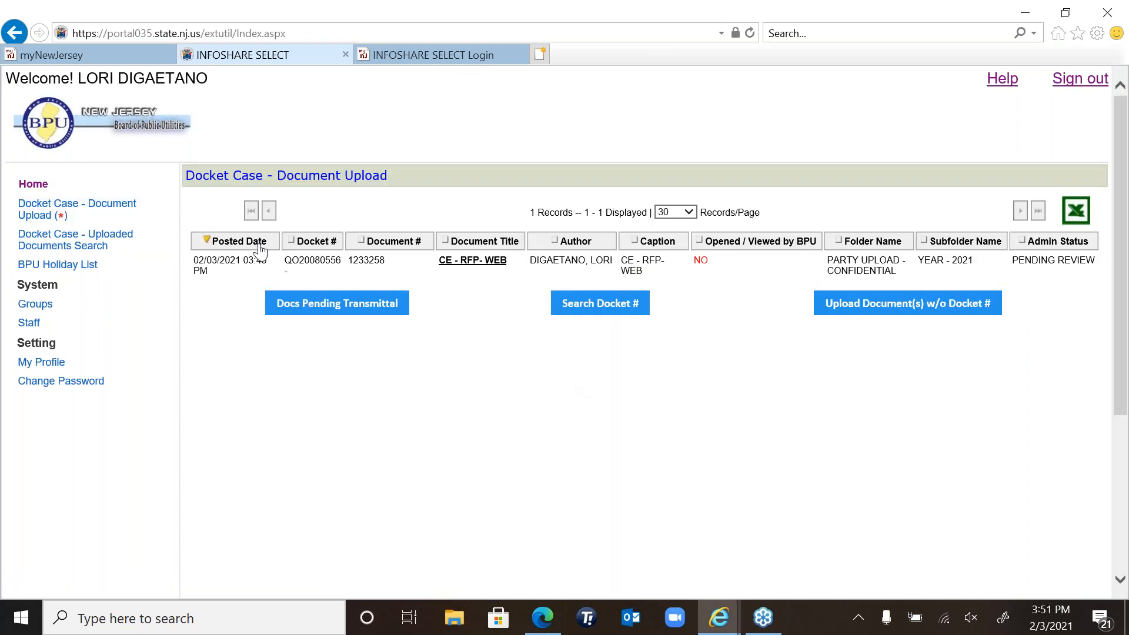
Step: Search docket QO20080556 and select its Community Solar Energy Pilot Program Year 2 record
{"action": "left_click", "coordinate": [599, 304]}
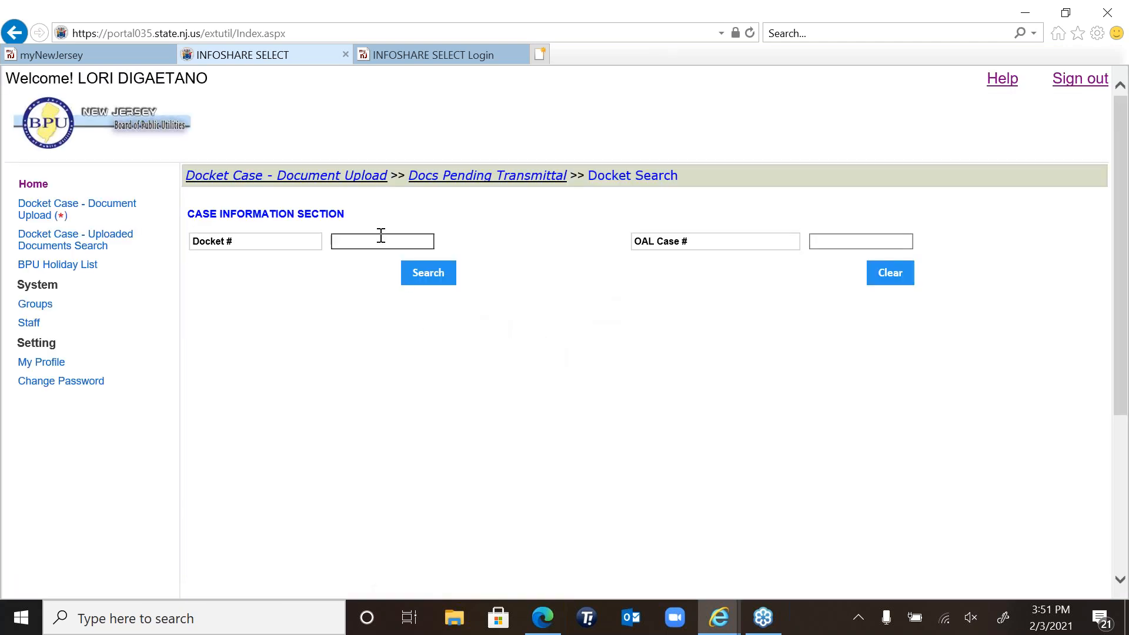
{"action": "type", "text": "QO20080556"}
{"action": "left_click", "coordinate": [433, 280]}
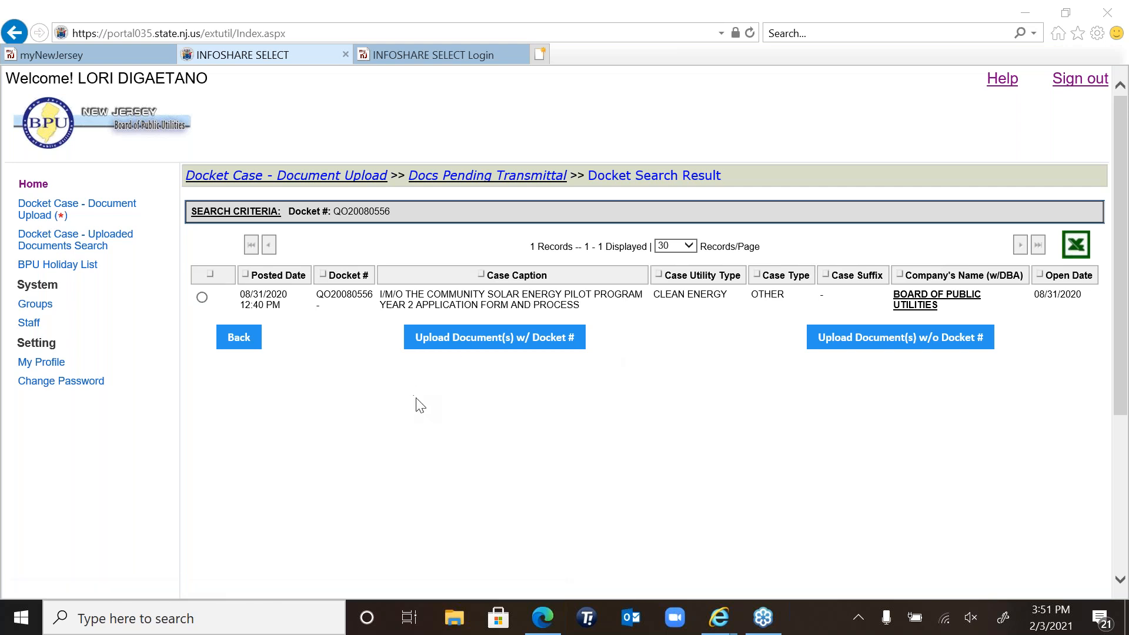
{"action": "left_click", "coordinate": [202, 298]}
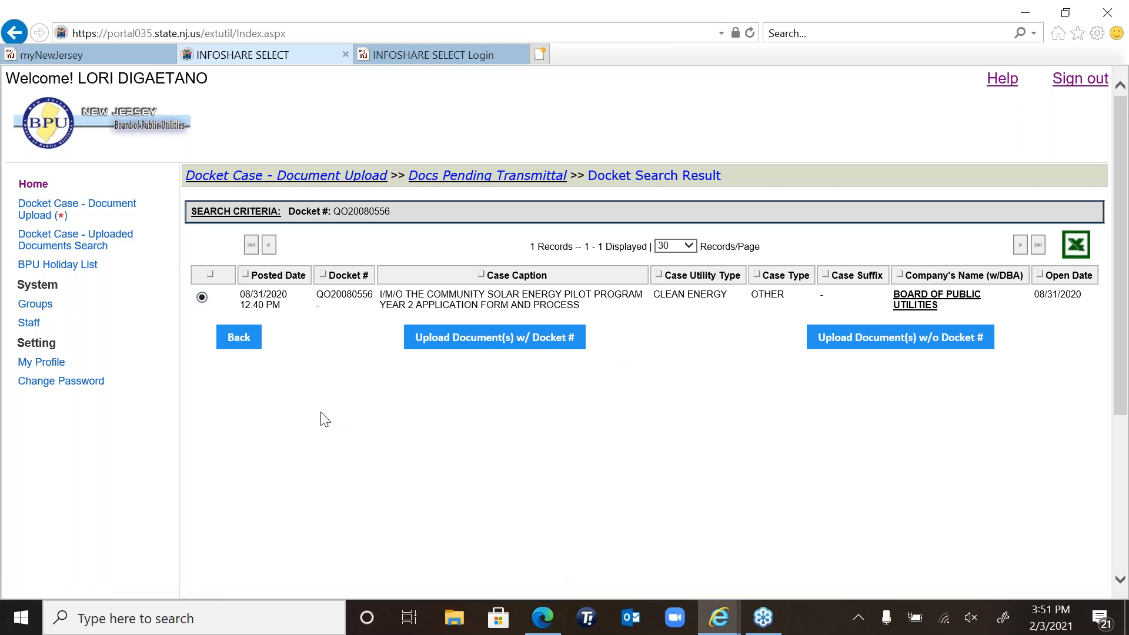
Step: Open the upload form for docket QO20080556 and set the folder category to DOCKET
{"action": "left_click", "coordinate": [500, 340]}
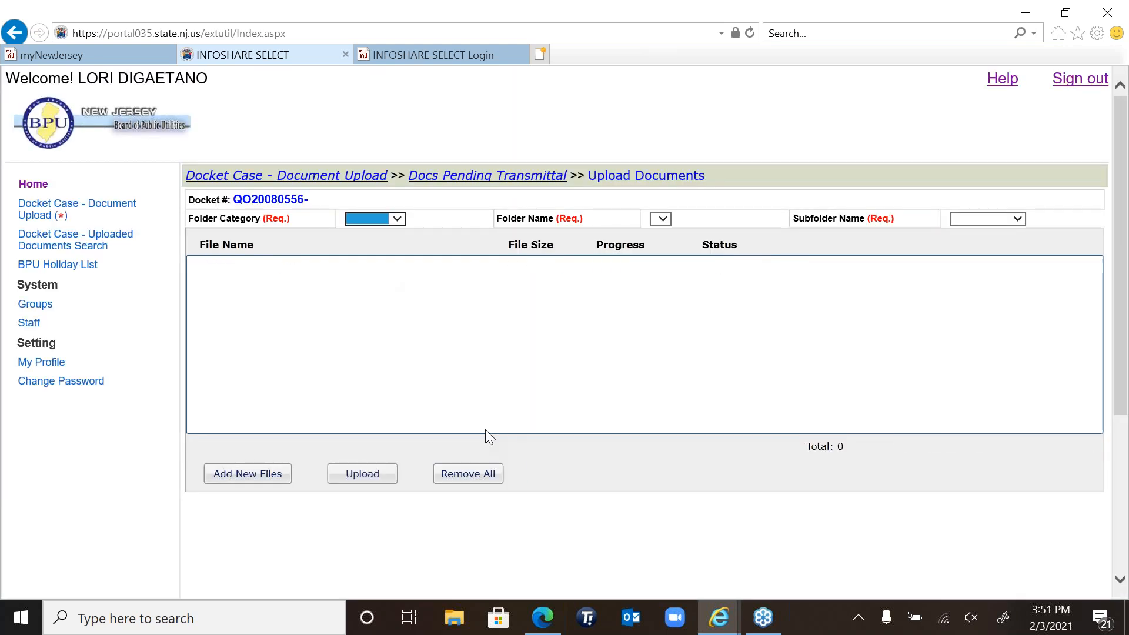
{"action": "left_click", "coordinate": [398, 219]}
{"action": "left_click", "coordinate": [397, 231]}
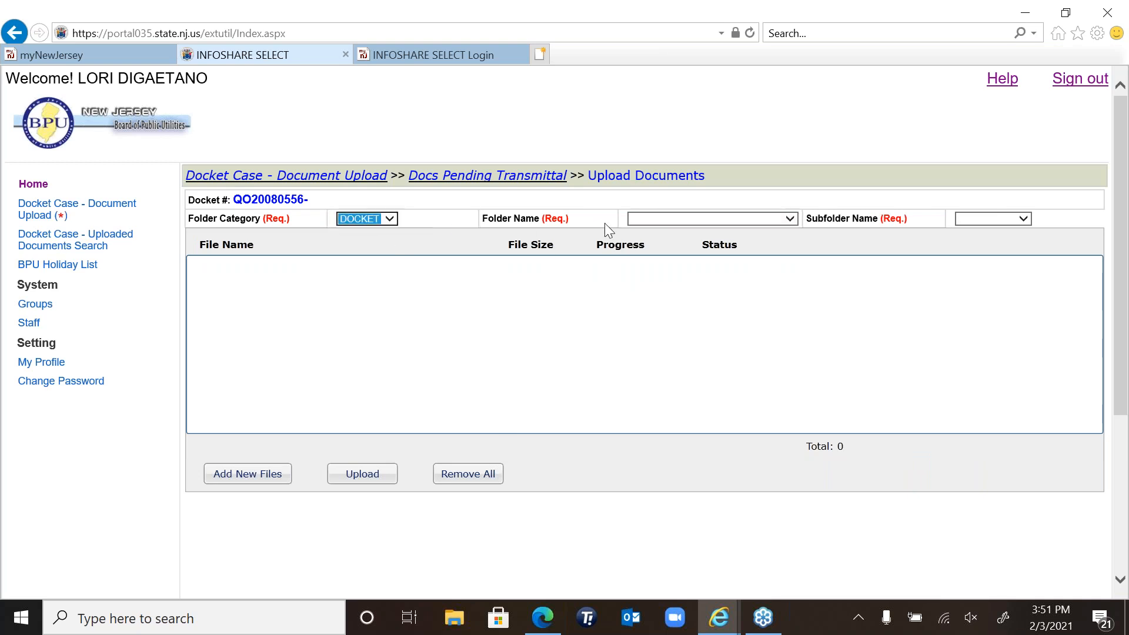
{"action": "left_click", "coordinate": [790, 220]}
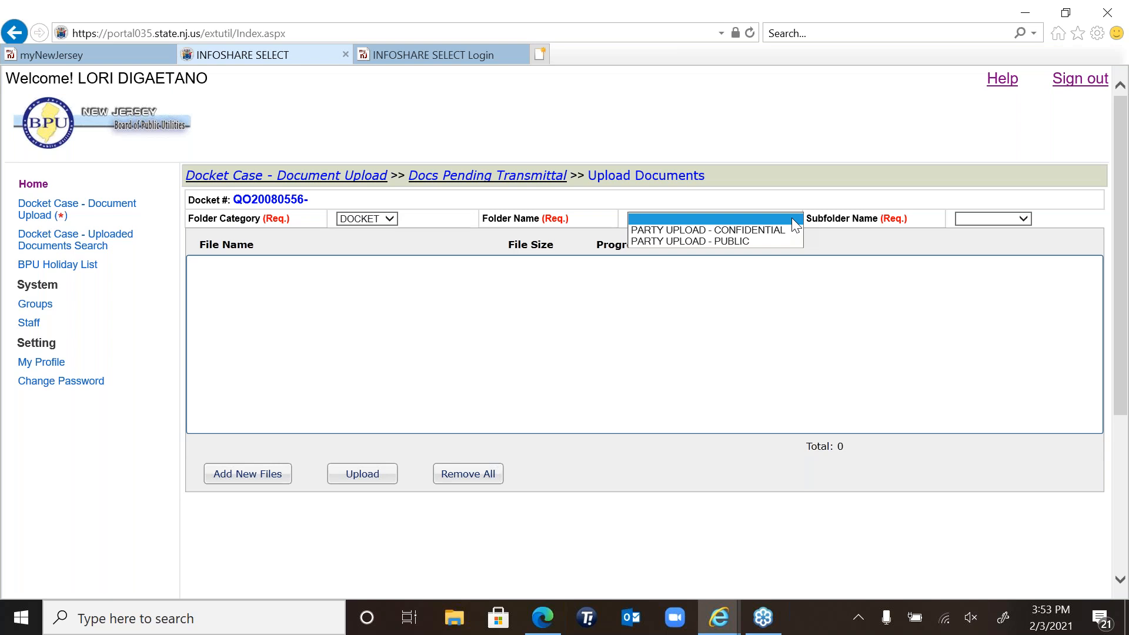
Step: Choose folder name PARTY UPLOAD - PUBLIC and subfolder YEAR - 2021
{"action": "left_click", "coordinate": [775, 243]}
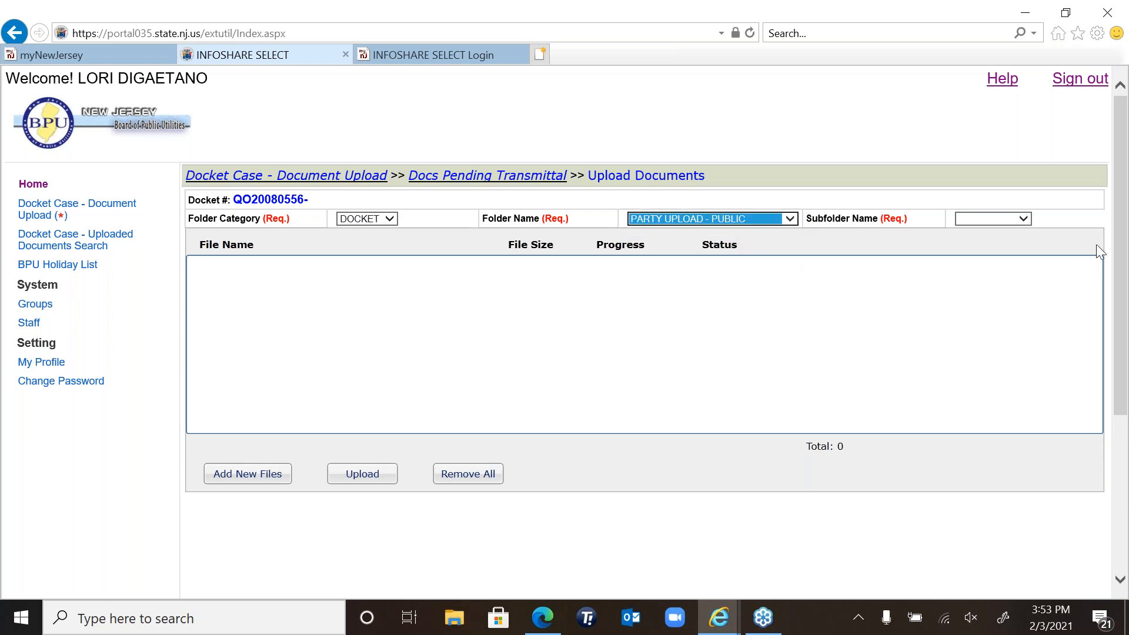
{"action": "left_click", "coordinate": [1023, 219]}
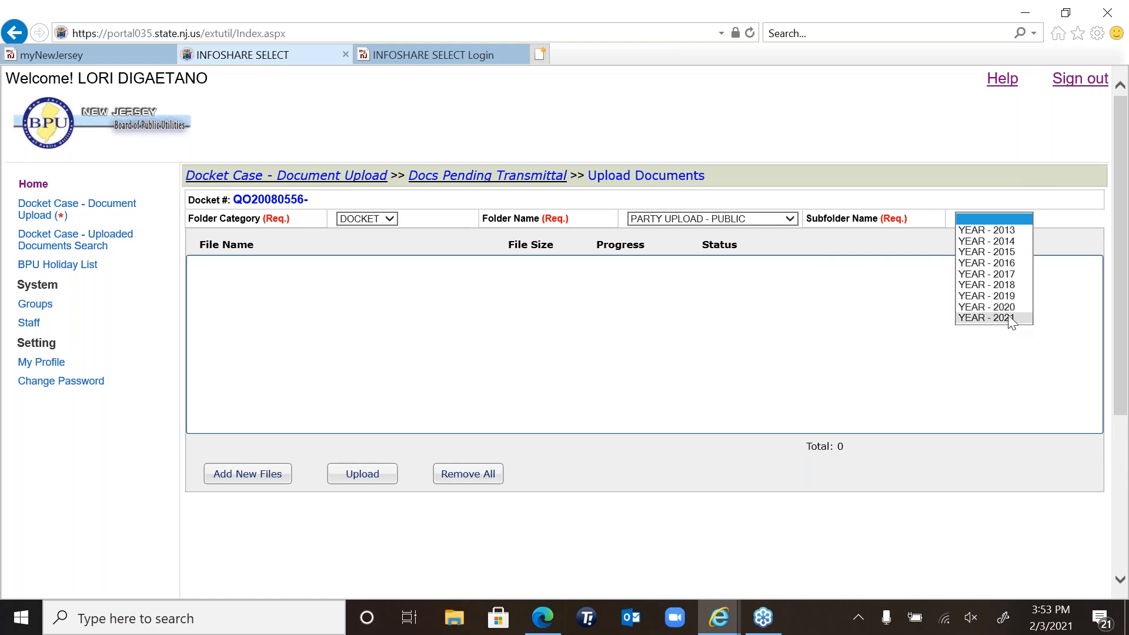
{"action": "left_click", "coordinate": [981, 318]}
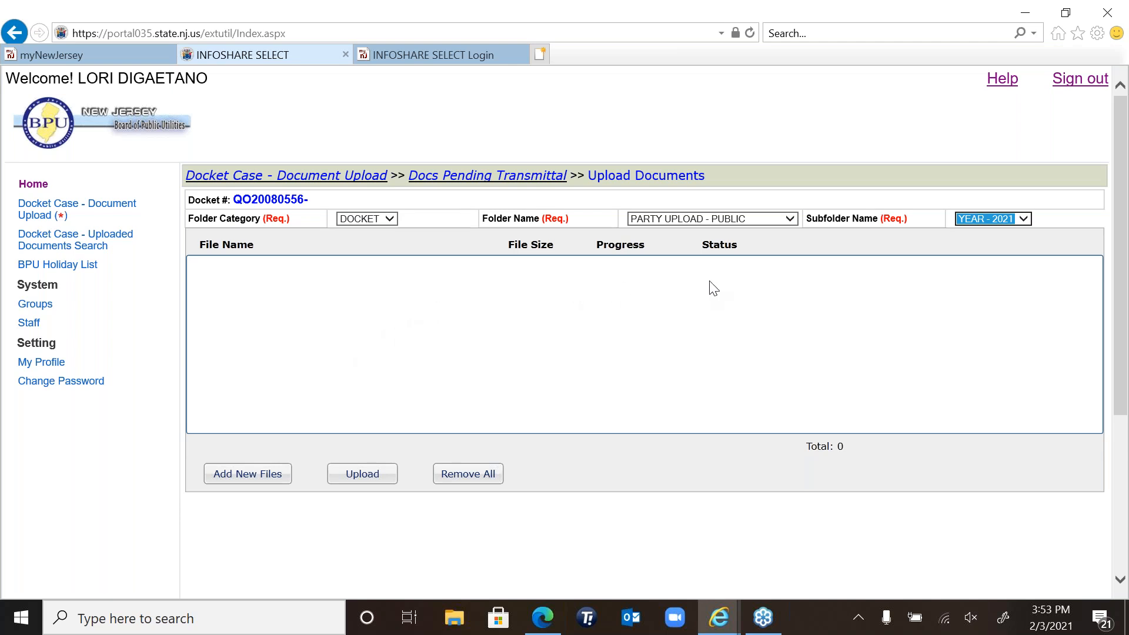
Step: Add the Weekly Status Report 1.22.2021 PDF from Downloads, upload it and acknowledge success
{"action": "left_click", "coordinate": [268, 479]}
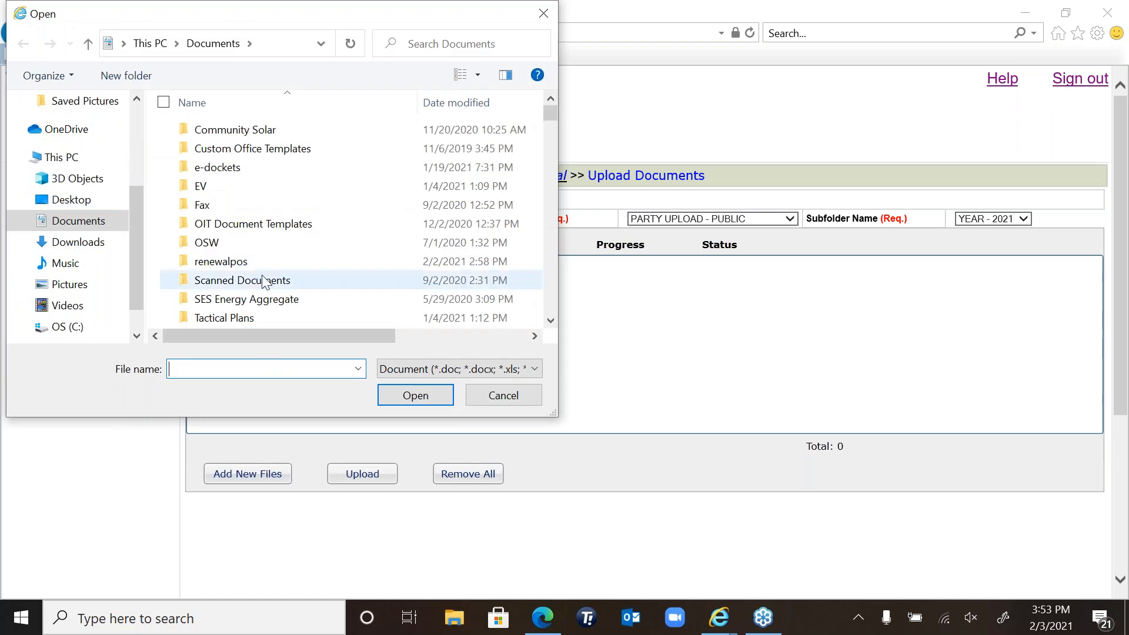
{"action": "left_click", "coordinate": [87, 245]}
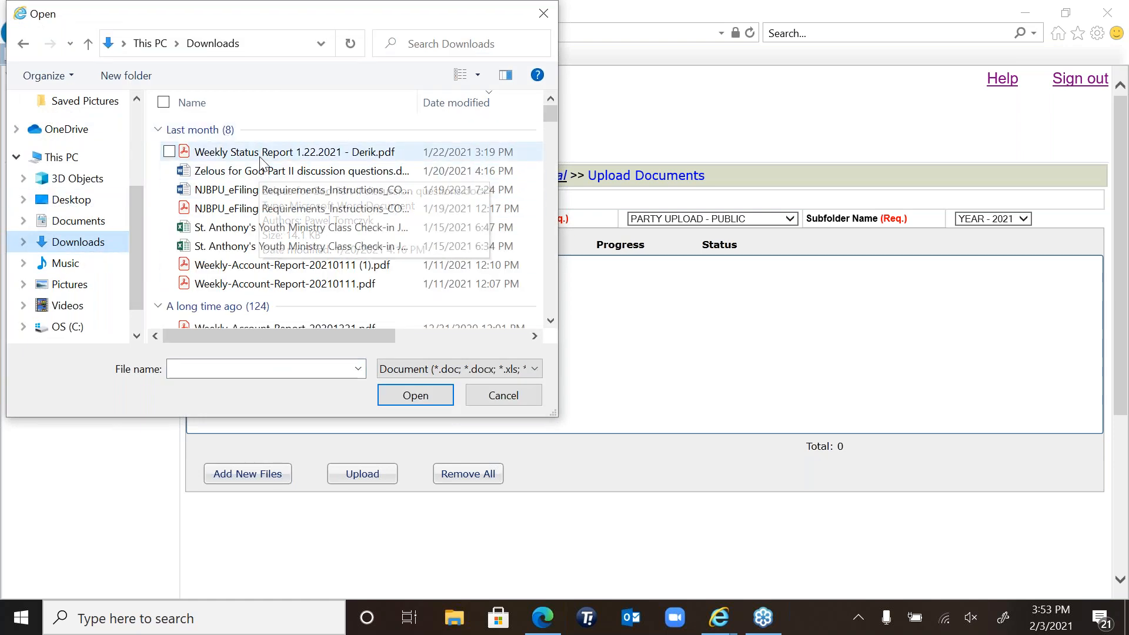
{"action": "left_click", "coordinate": [255, 154]}
{"action": "double_click", "coordinate": [255, 154]}
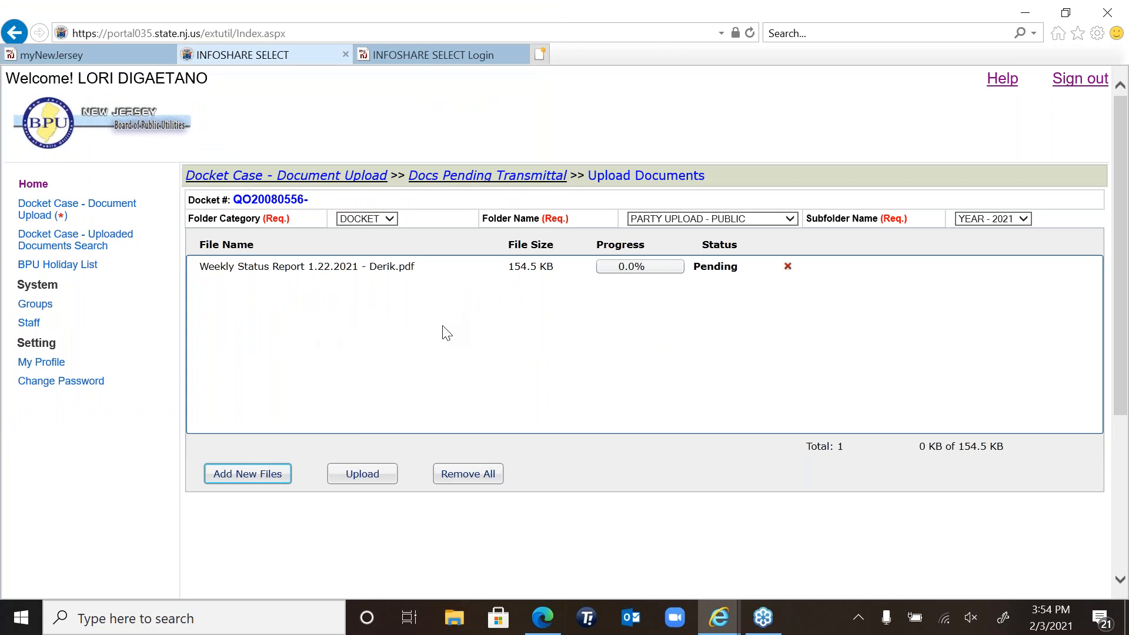
{"action": "left_click", "coordinate": [369, 475]}
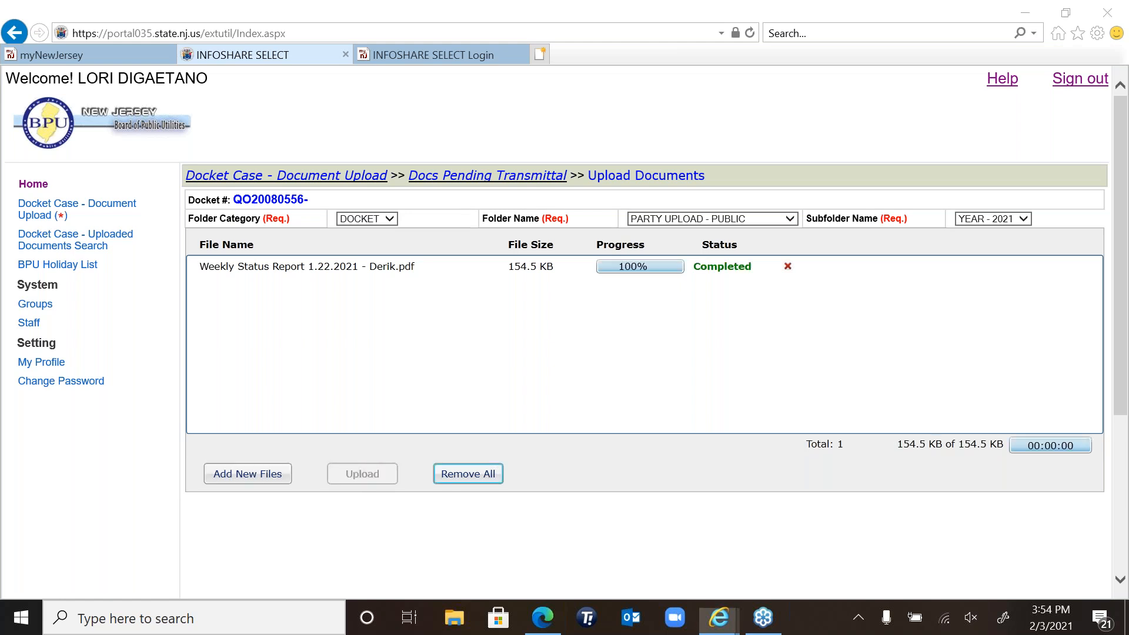
{"action": "left_click", "coordinate": [591, 365]}
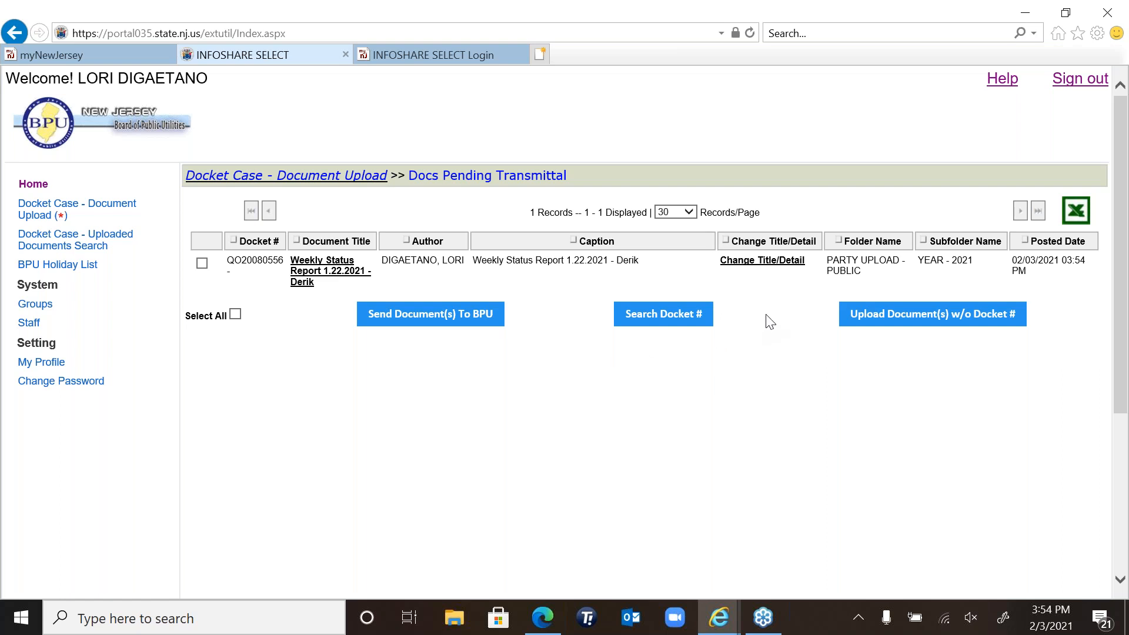
{"action": "left_click", "coordinate": [769, 262]}
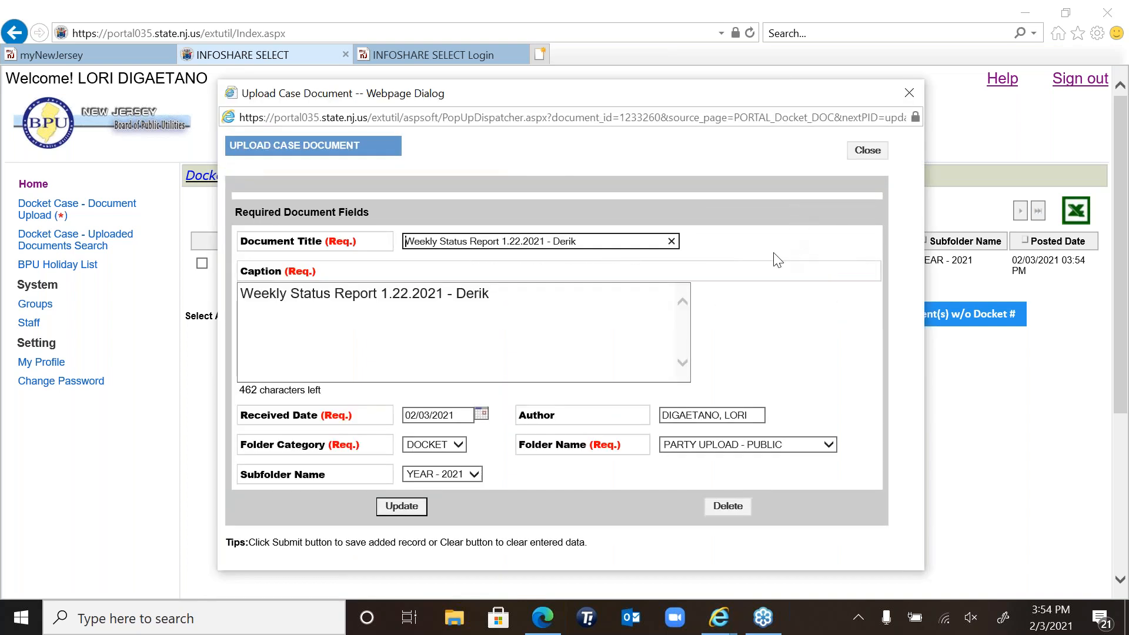
{"action": "left_click", "coordinate": [868, 151]}
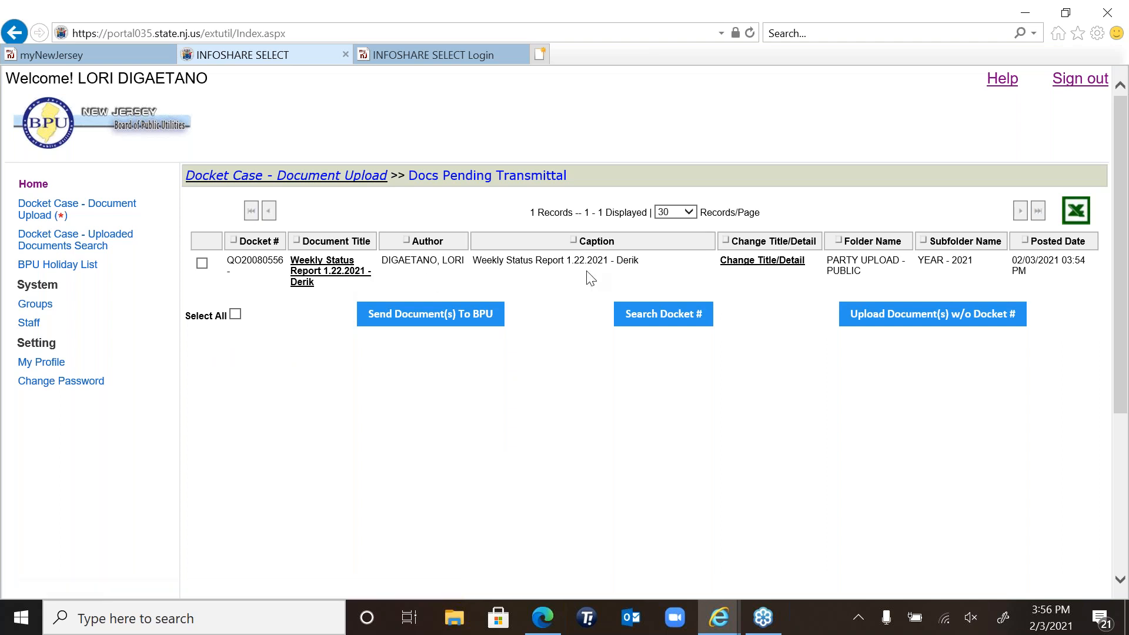
{"action": "left_click", "coordinate": [762, 262]}
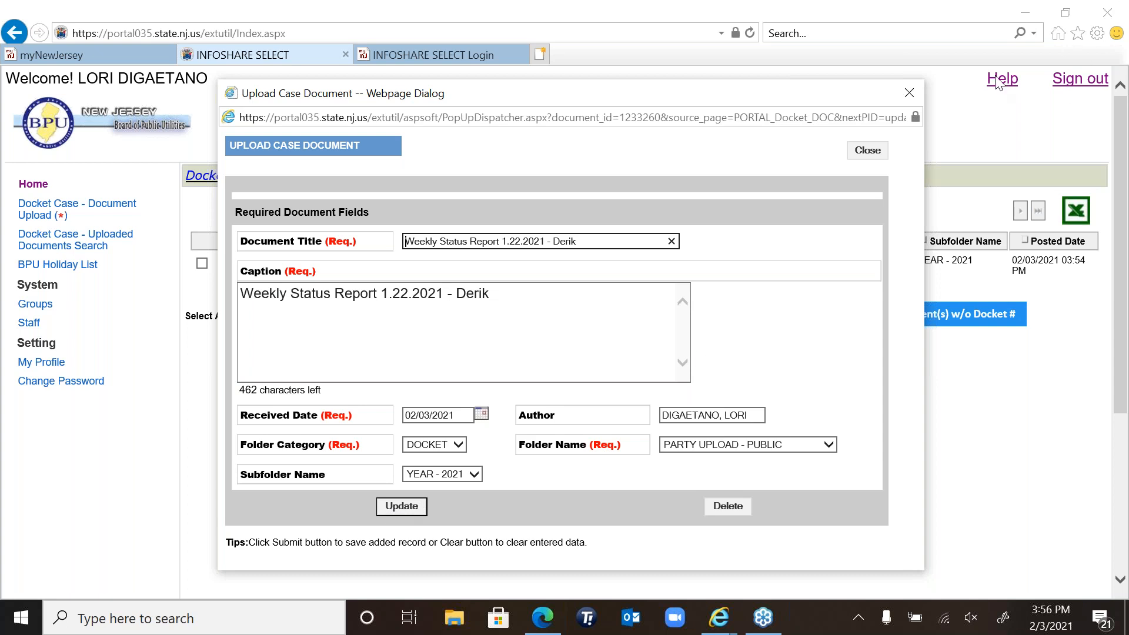
{"action": "left_click", "coordinate": [909, 96]}
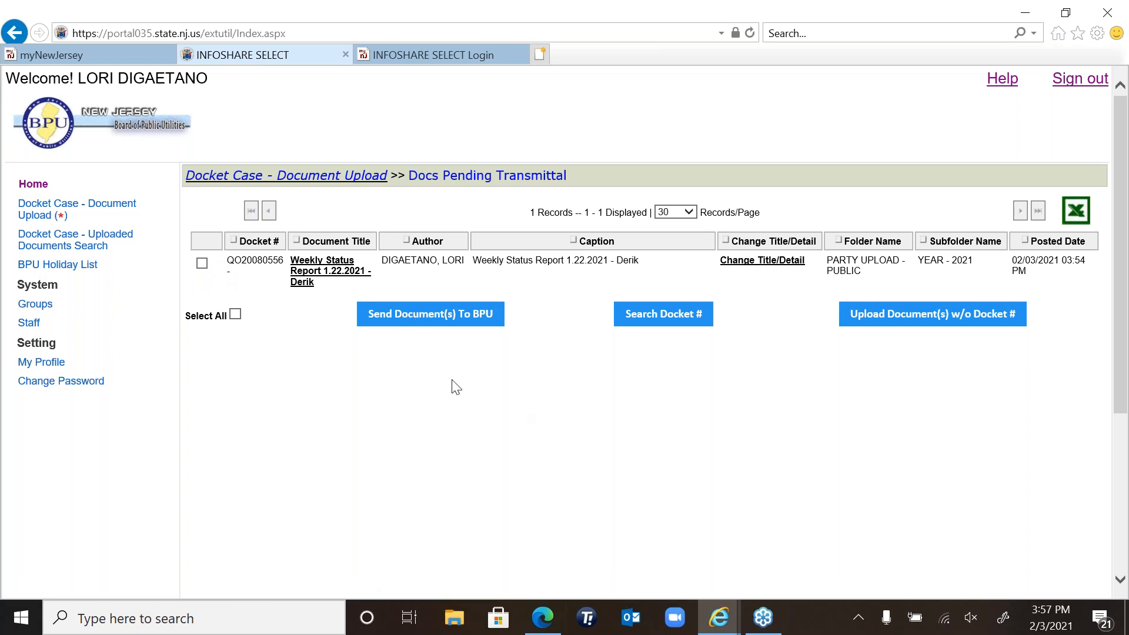
Step: Tick the Weekly Status Report 1.22.2021 row in Docs Pending Transmittal
{"action": "left_click", "coordinate": [202, 264]}
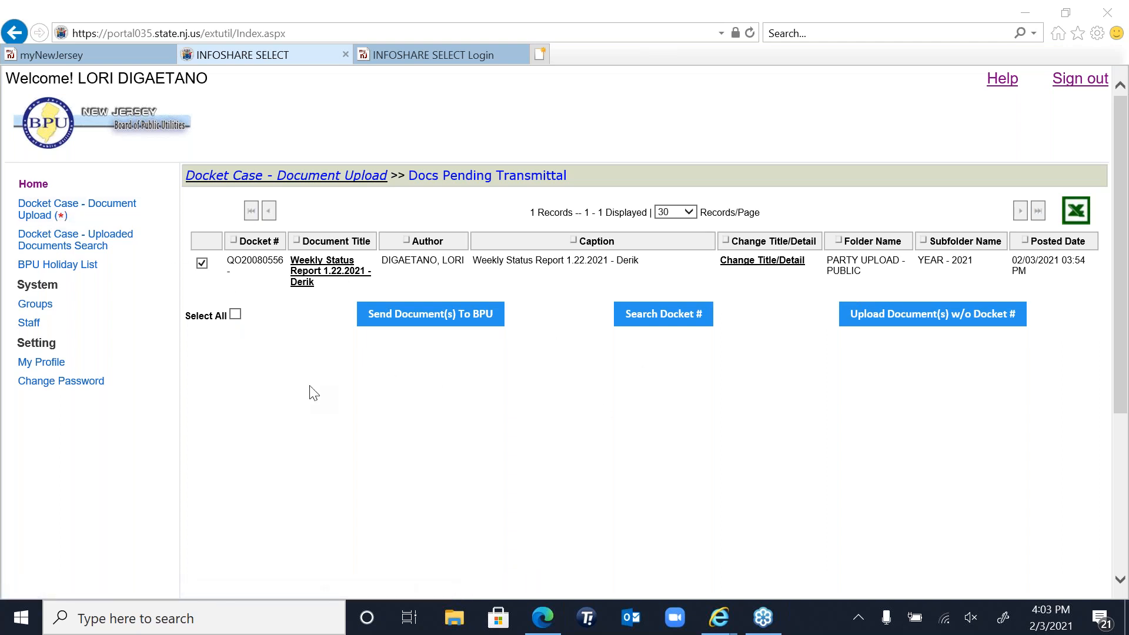
Step: Send the ticked Weekly Status Report to BPU and confirm Docs Pending Transmittal is empty
{"action": "left_click", "coordinate": [44, 204]}
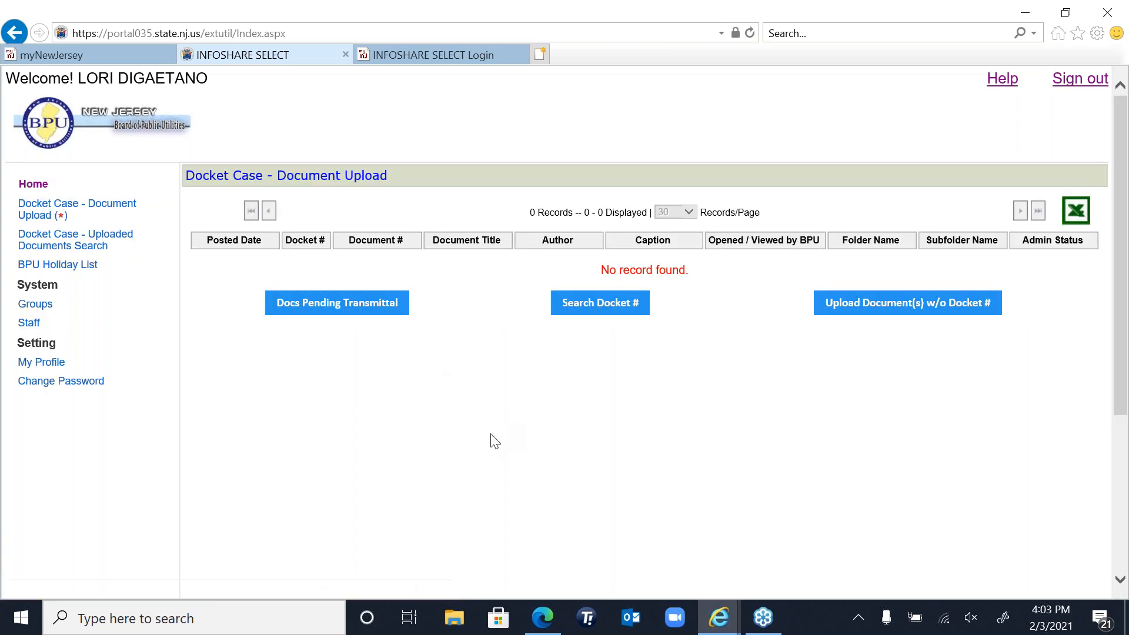
{"action": "left_click", "coordinate": [317, 311]}
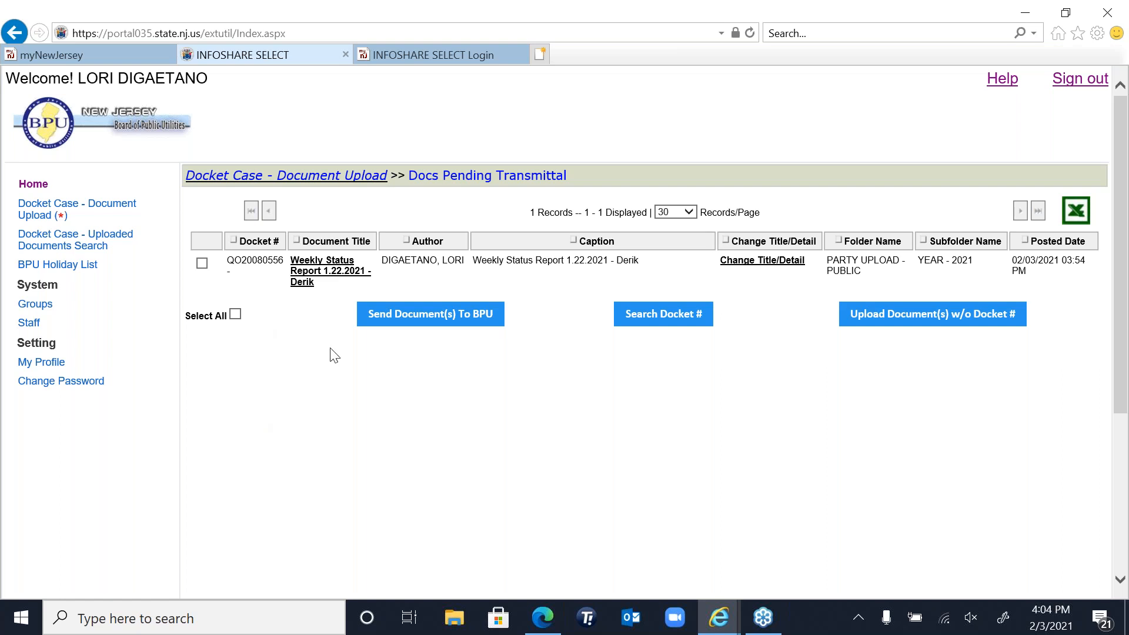
{"action": "left_click", "coordinate": [202, 263]}
{"action": "left_click", "coordinate": [415, 322]}
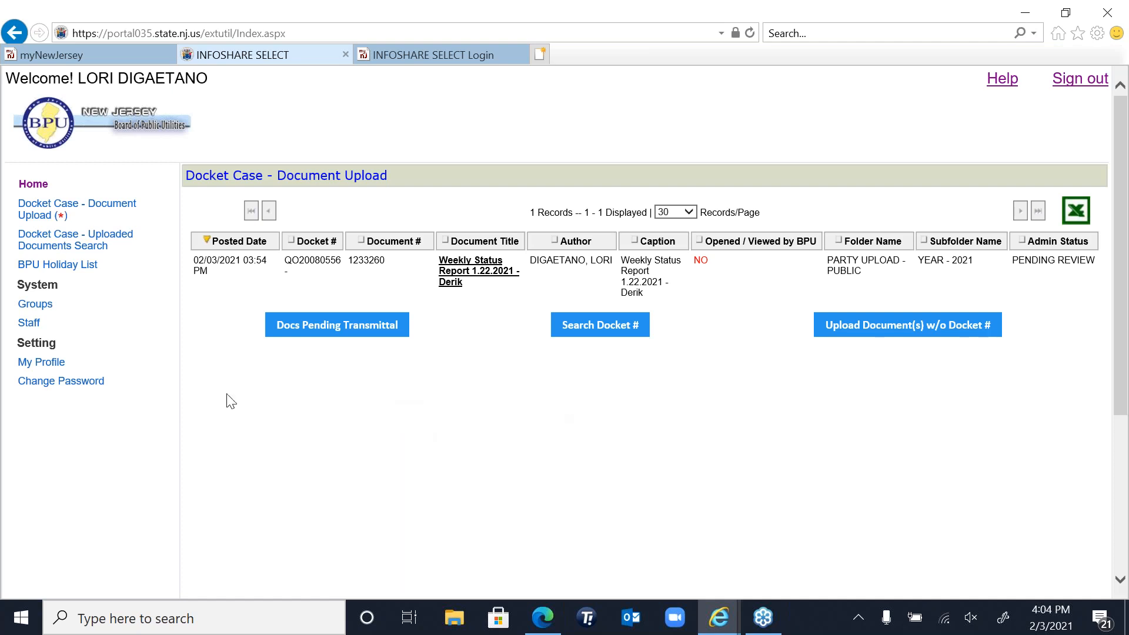
{"action": "left_click", "coordinate": [322, 329]}
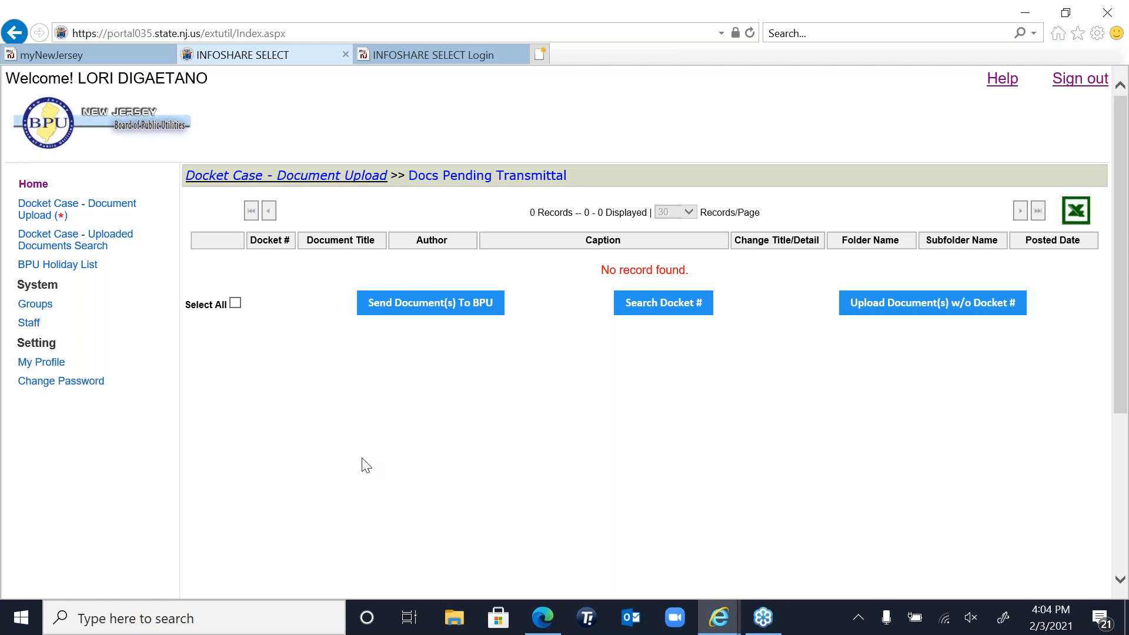
Step: Search uploaded documents for docket number QO20080556
{"action": "left_click", "coordinate": [72, 247]}
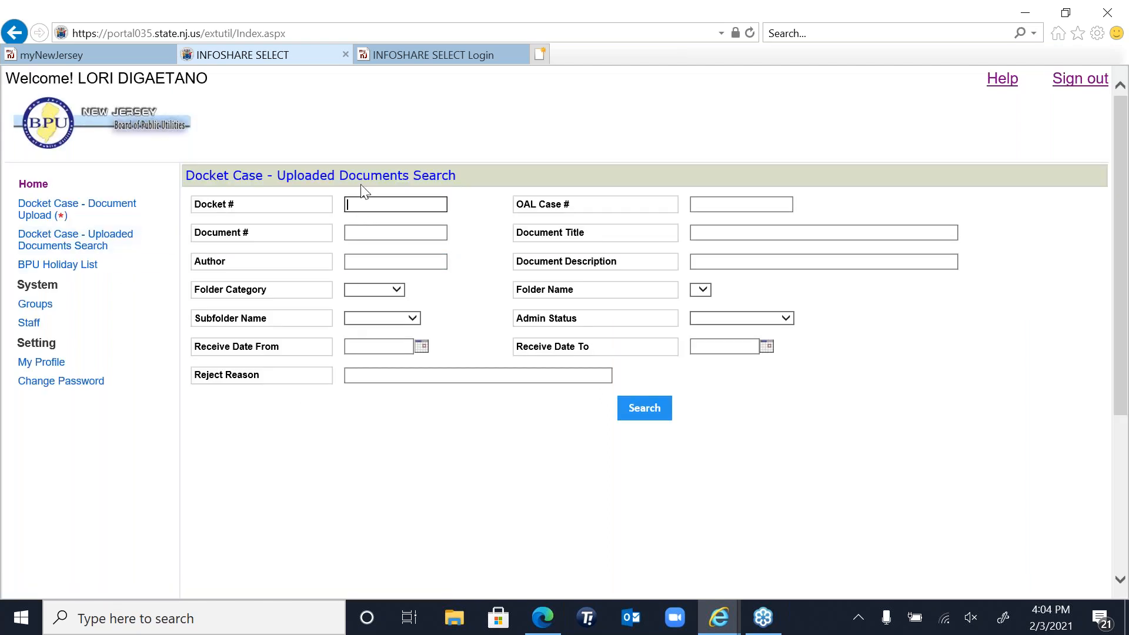
{"action": "type", "text": "QO20080556"}
{"action": "left_click", "coordinate": [638, 414]}
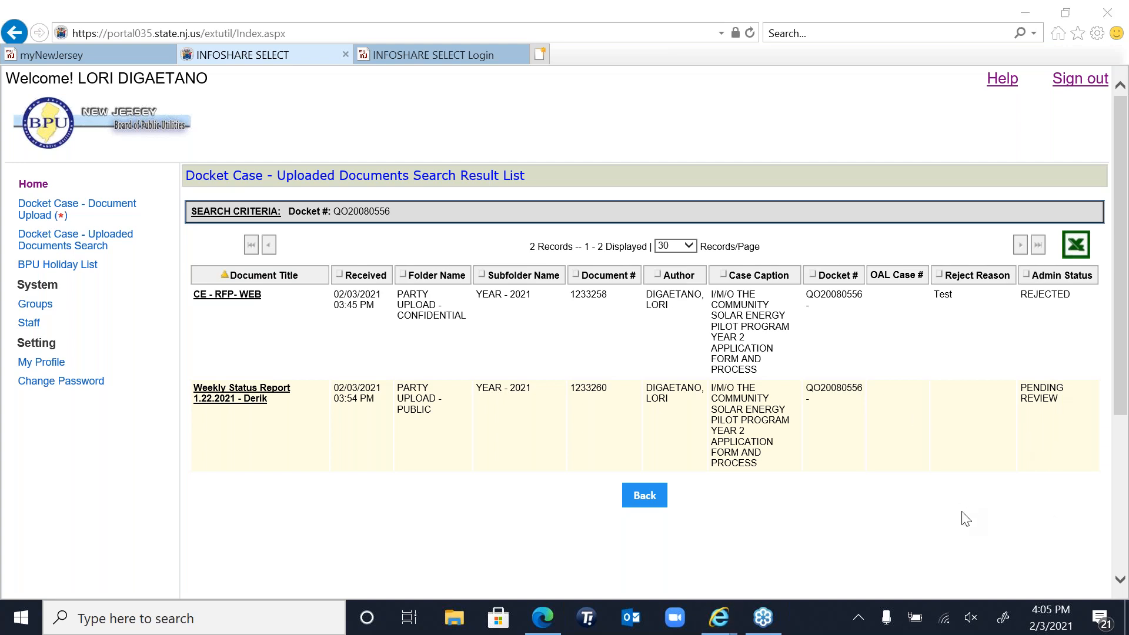
Step: Return to the Docket Case – Document Upload list showing document 1233260 as Pending Review
{"action": "left_click", "coordinate": [65, 207]}
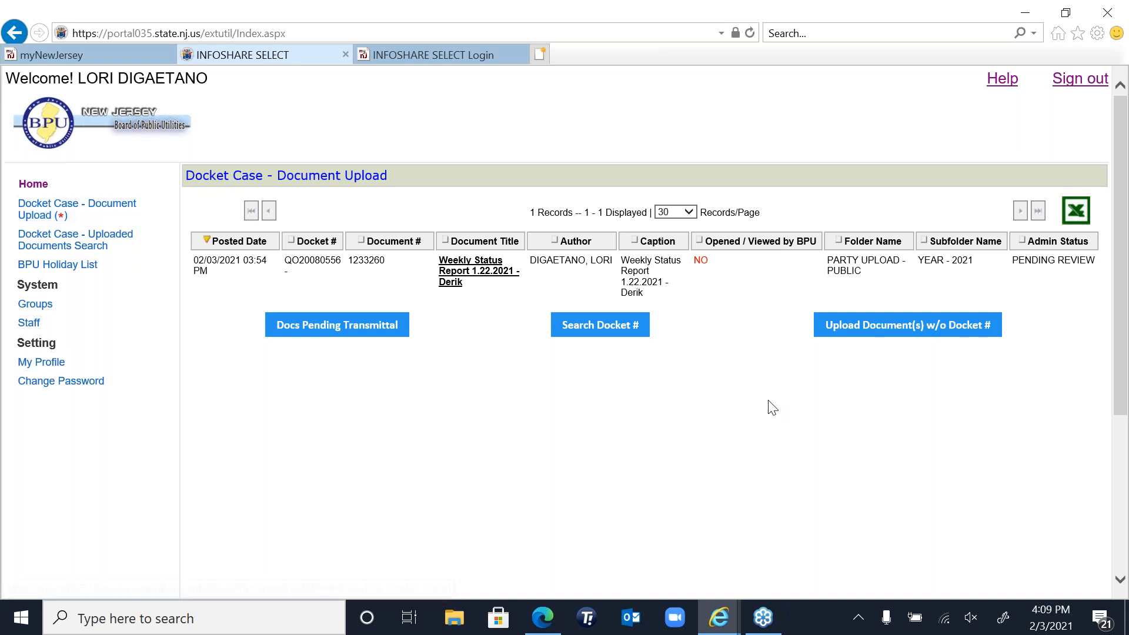
Step: Search dockets for QO20080556 and select its record in the results
{"action": "left_click", "coordinate": [604, 325]}
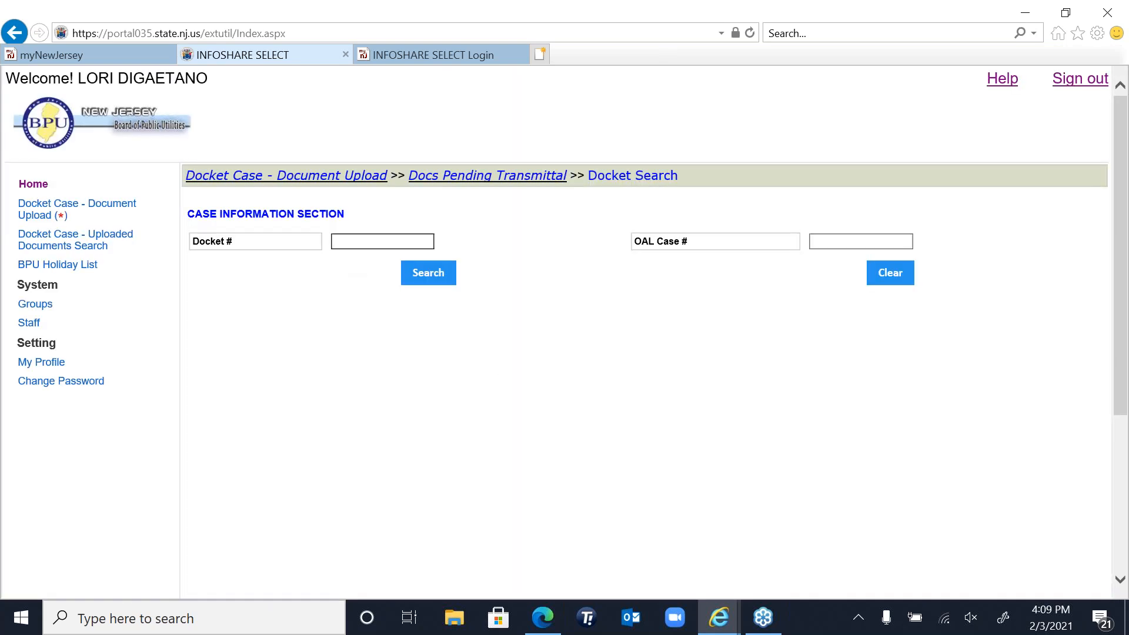
{"action": "left_click", "coordinate": [345, 236]}
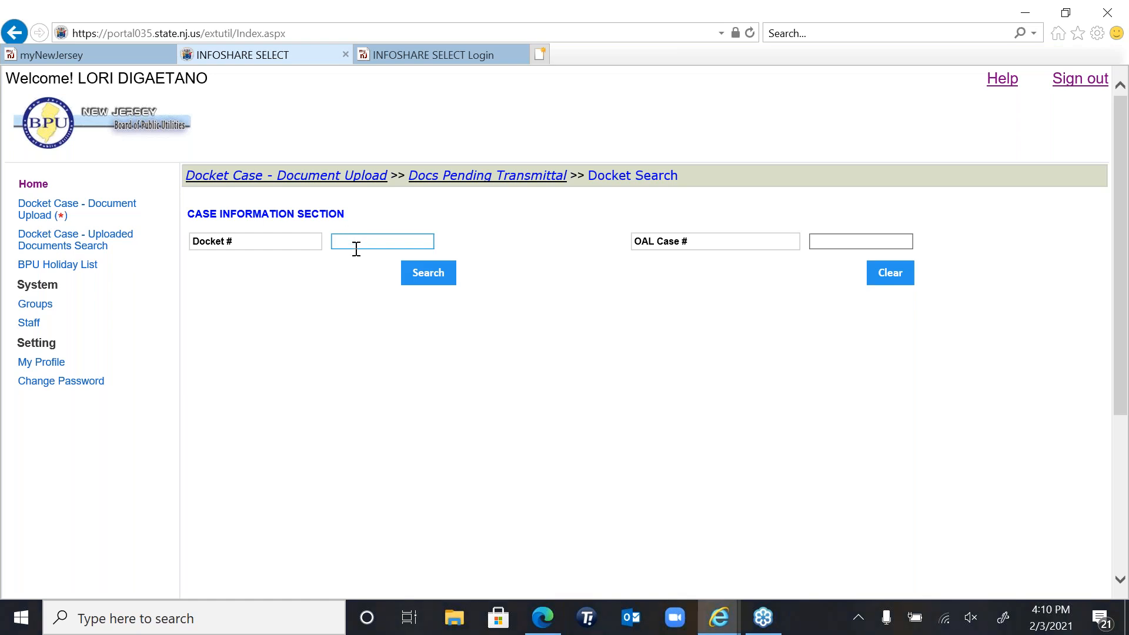
{"action": "left_click", "coordinate": [358, 246]}
{"action": "type", "text": "QO20080556"}
{"action": "left_click", "coordinate": [436, 274]}
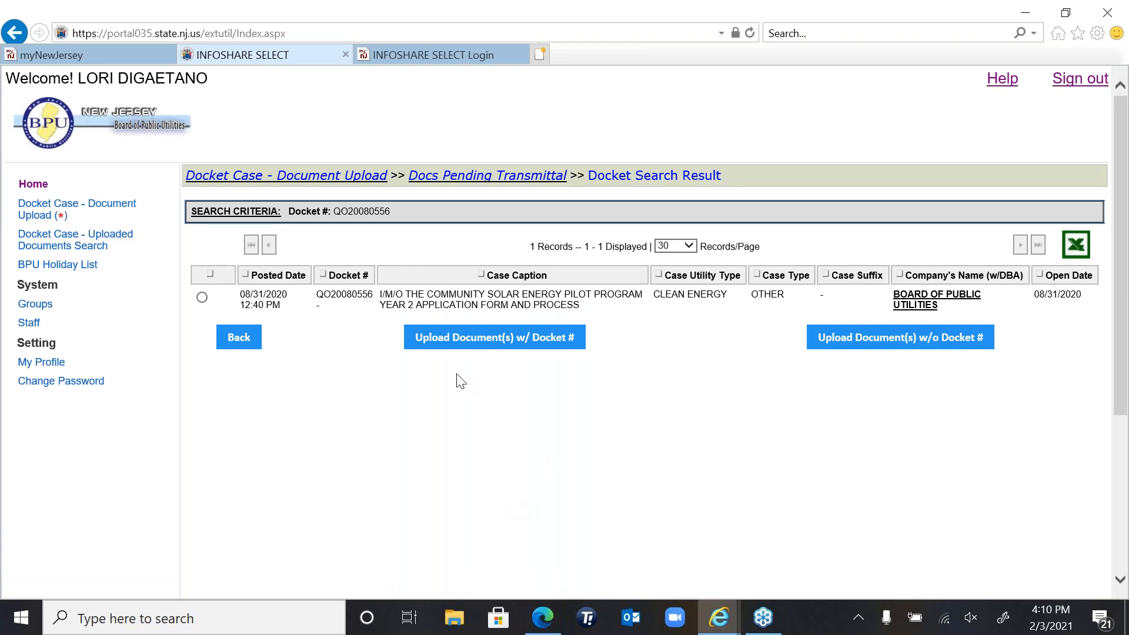
{"action": "left_click", "coordinate": [202, 297]}
Step: Open Upload Document(s) and set DOCKET, PARTY UPLOAD - PUBLIC, YEAR - 2021 as the filing location
{"action": "left_click", "coordinate": [431, 340]}
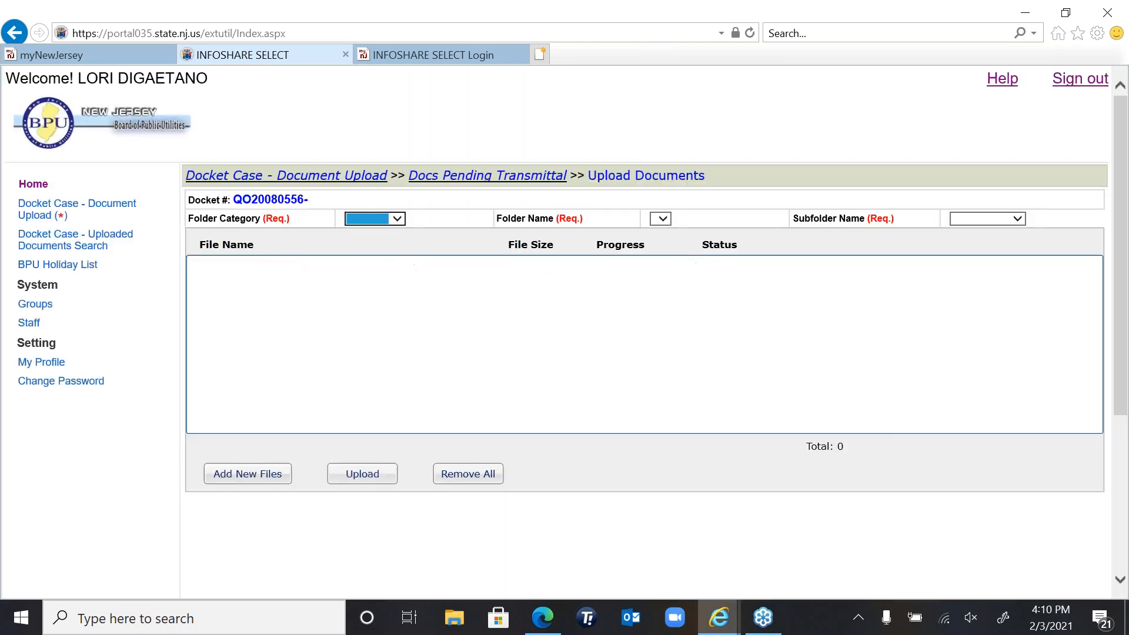
{"action": "left_click", "coordinate": [403, 220]}
{"action": "left_click", "coordinate": [393, 231]}
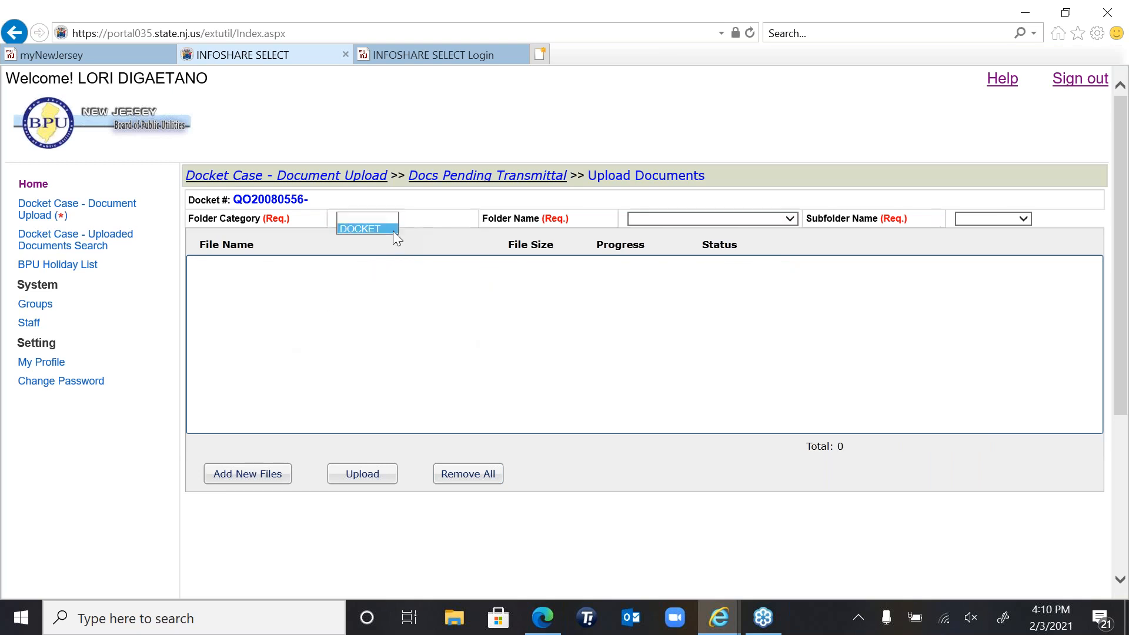
{"action": "left_click", "coordinate": [792, 220]}
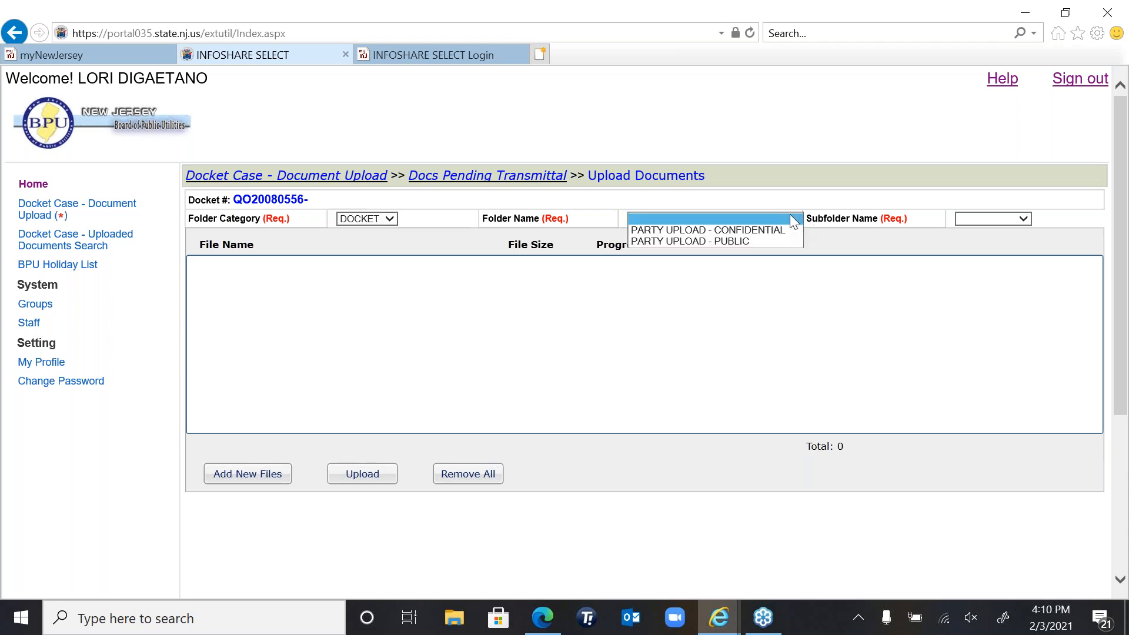
{"action": "left_click", "coordinate": [699, 242]}
{"action": "left_click", "coordinate": [1025, 221]}
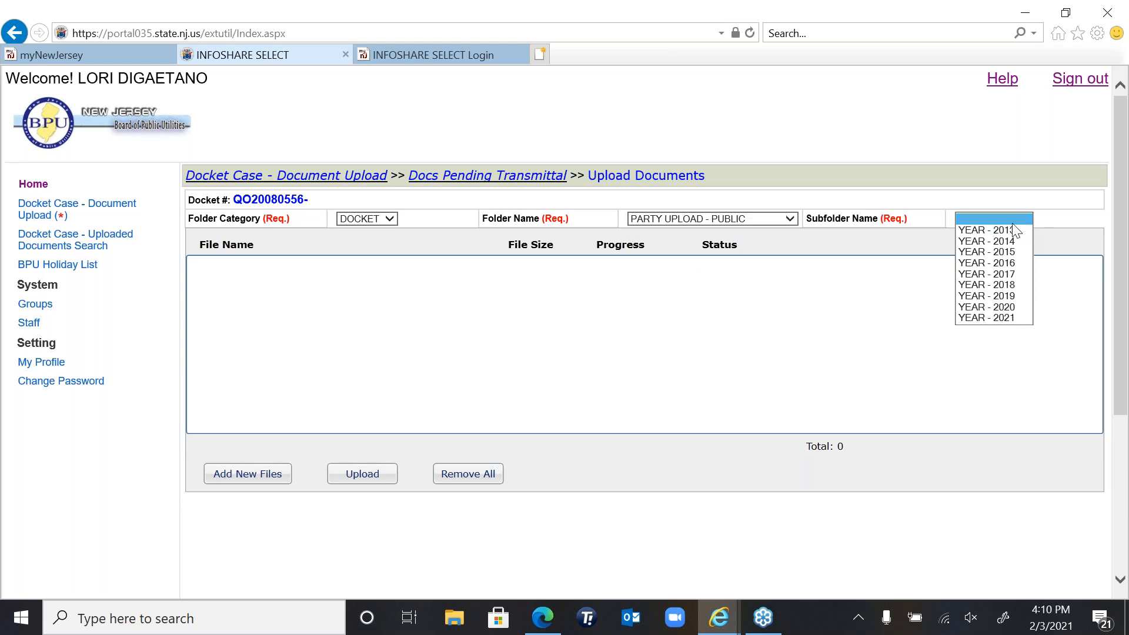
{"action": "left_click", "coordinate": [1006, 318]}
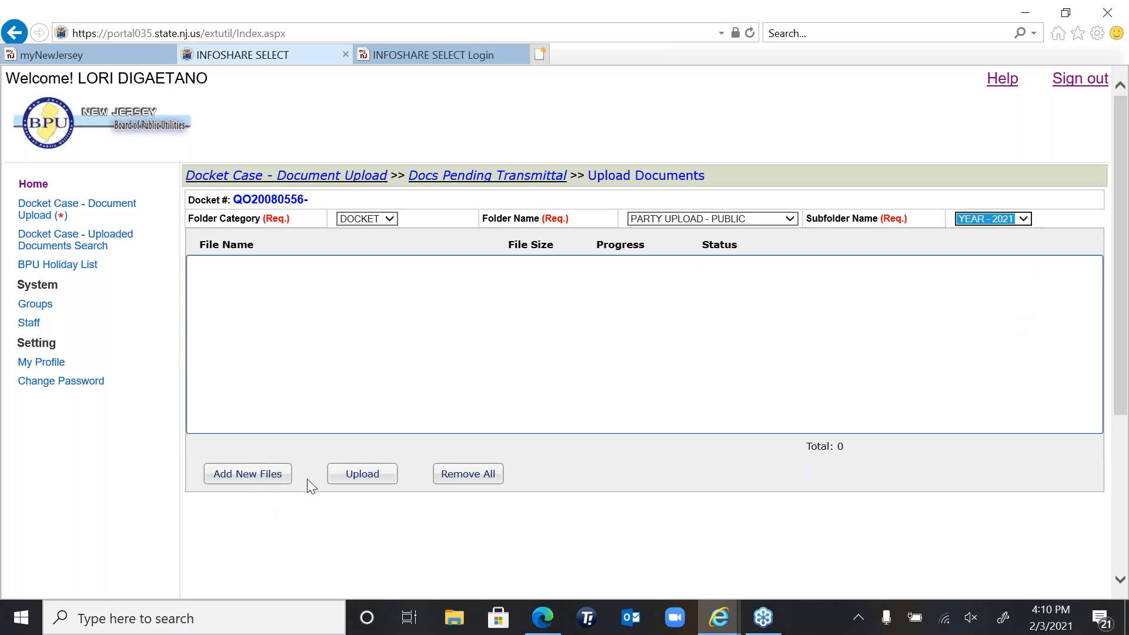
Step: Upload the Weekly Status Report 1.22.2021 PDF (154.5 KB) from Downloads and acknowledge success
{"action": "left_click", "coordinate": [252, 478]}
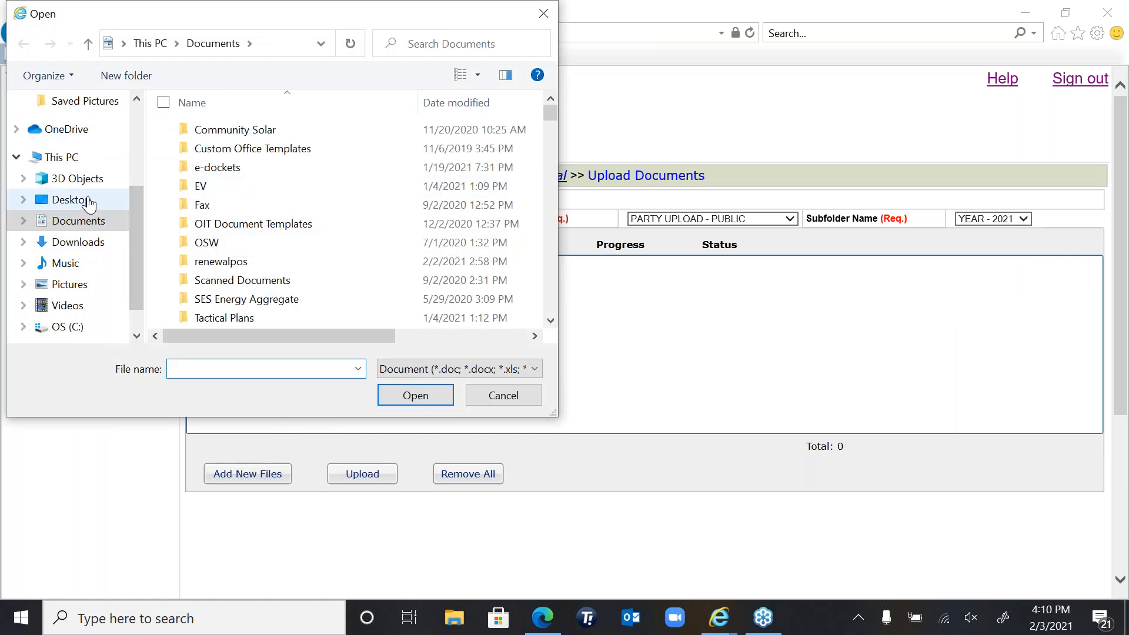
{"action": "left_click", "coordinate": [96, 243]}
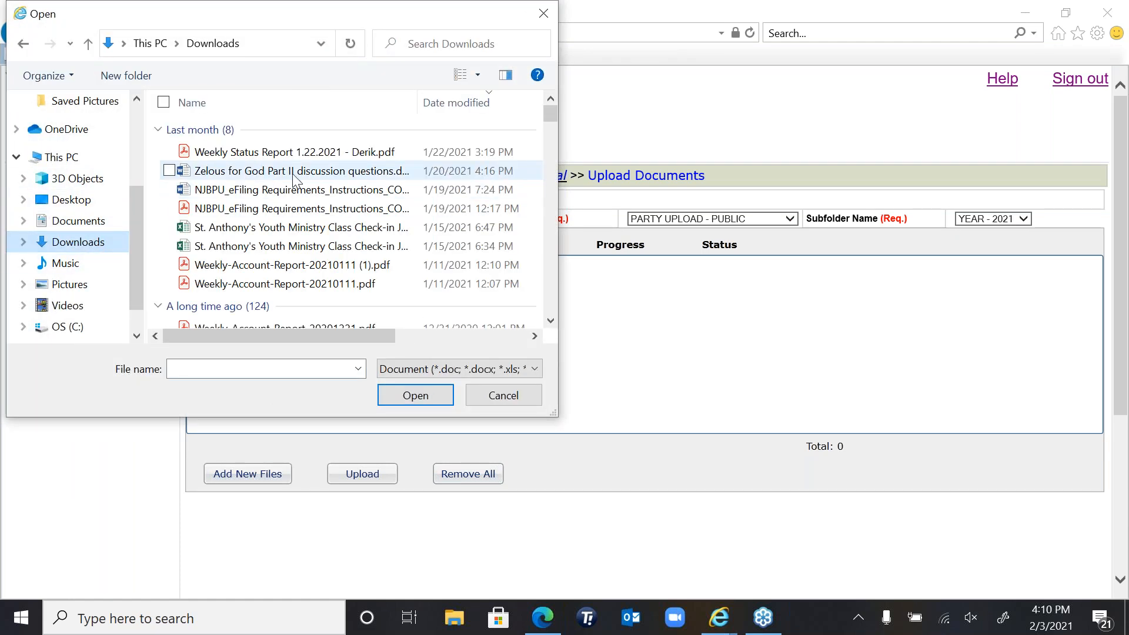
{"action": "double_click", "coordinate": [283, 148]}
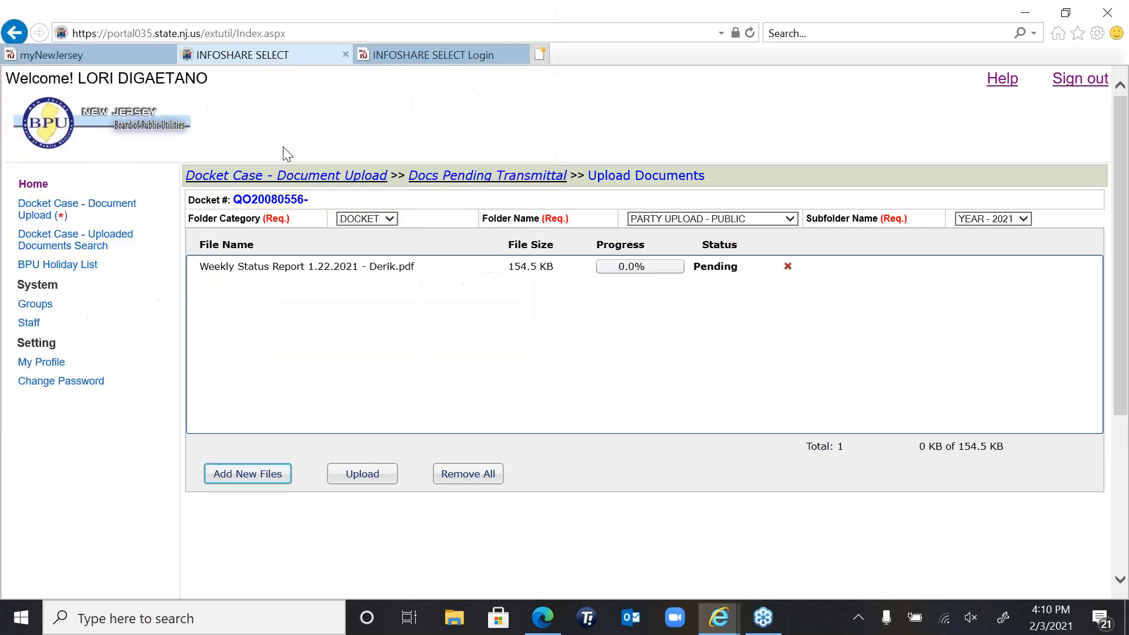
{"action": "left_click", "coordinate": [365, 474]}
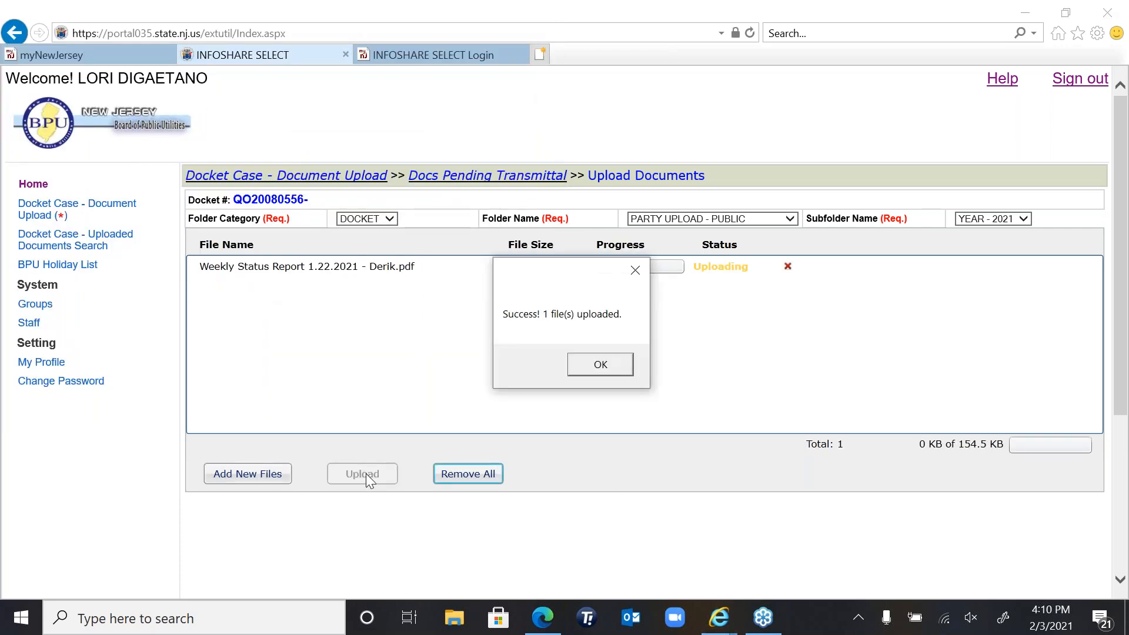
{"action": "left_click", "coordinate": [588, 364]}
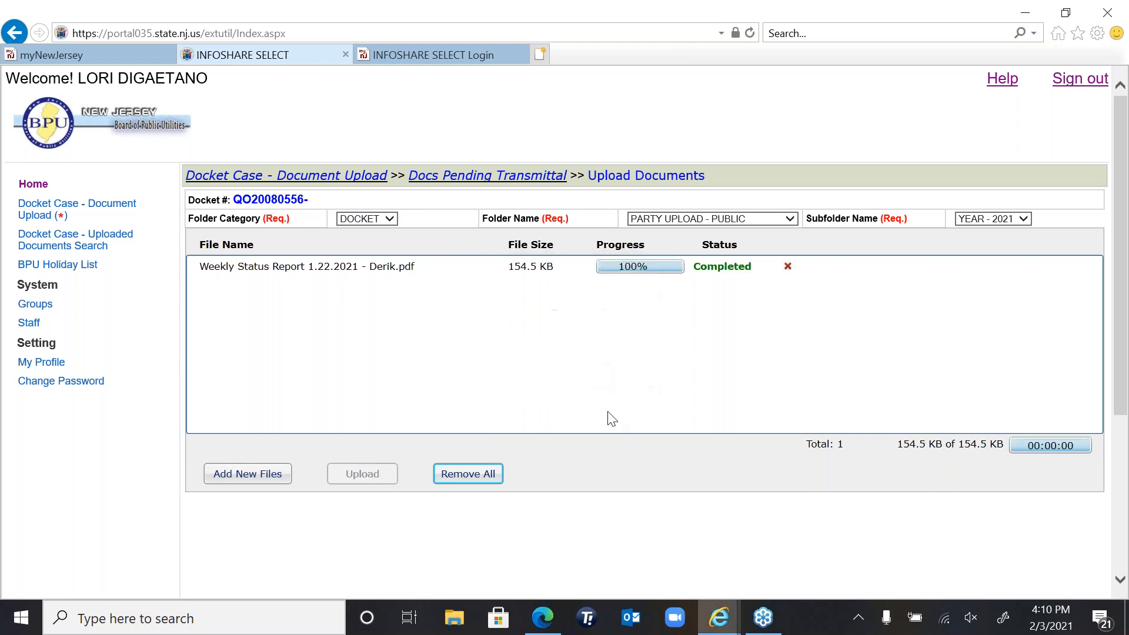
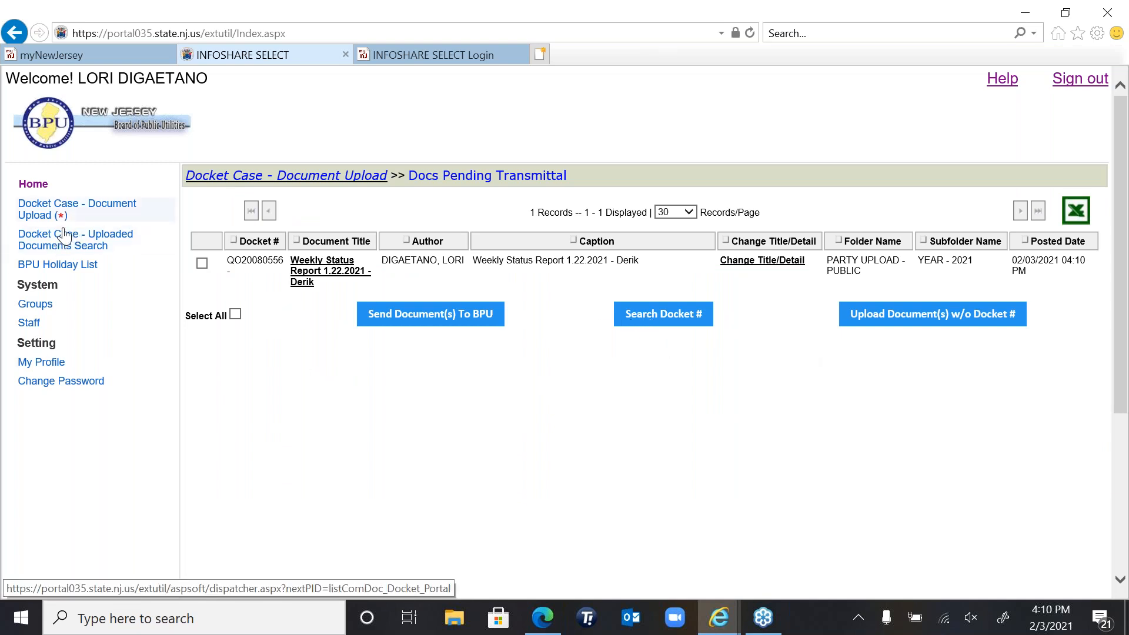
Step: Search dockets by number for QO20080556 to find the Community Solar Energy Pilot Program Year 2 case
{"action": "left_click", "coordinate": [642, 322]}
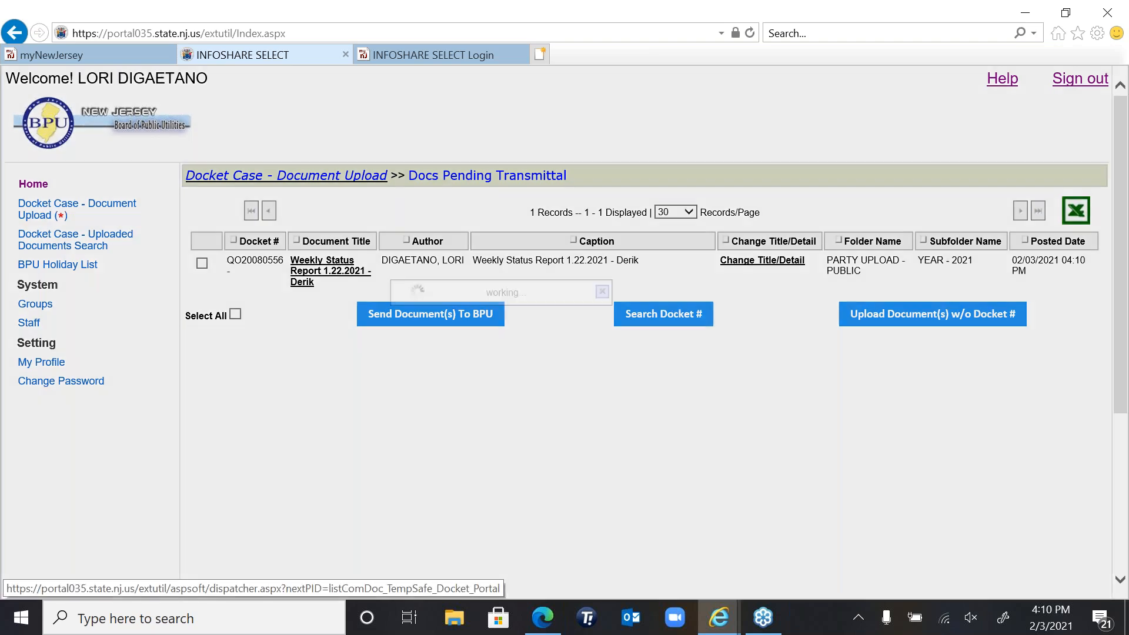
{"action": "type", "text": "QO2008"}
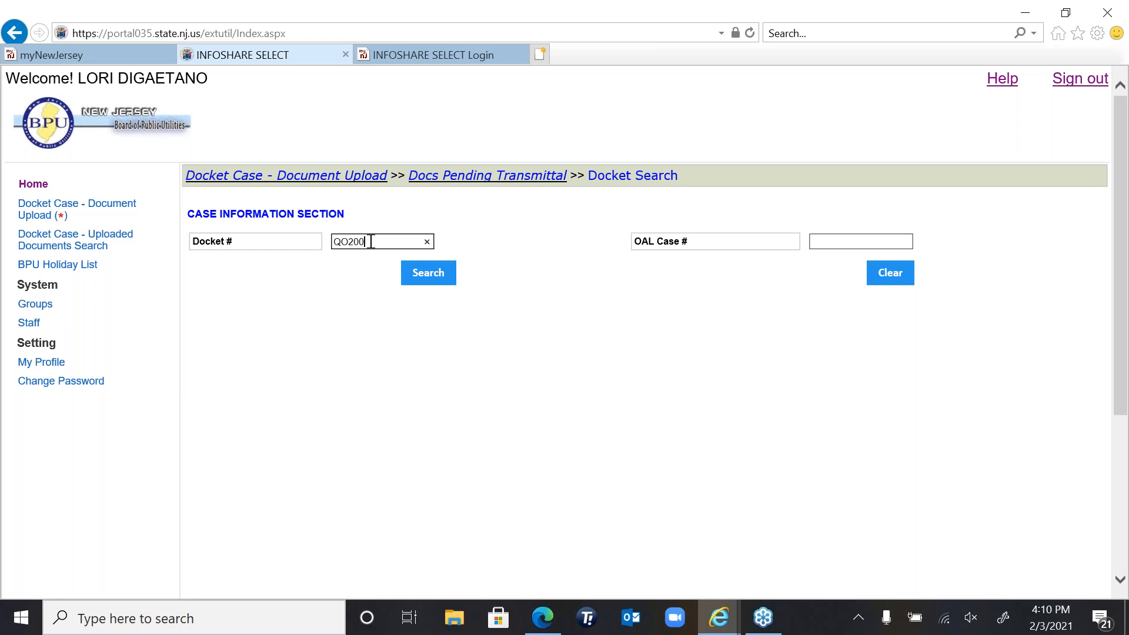
{"action": "type", "text": "0556"}
{"action": "left_click", "coordinate": [413, 272]}
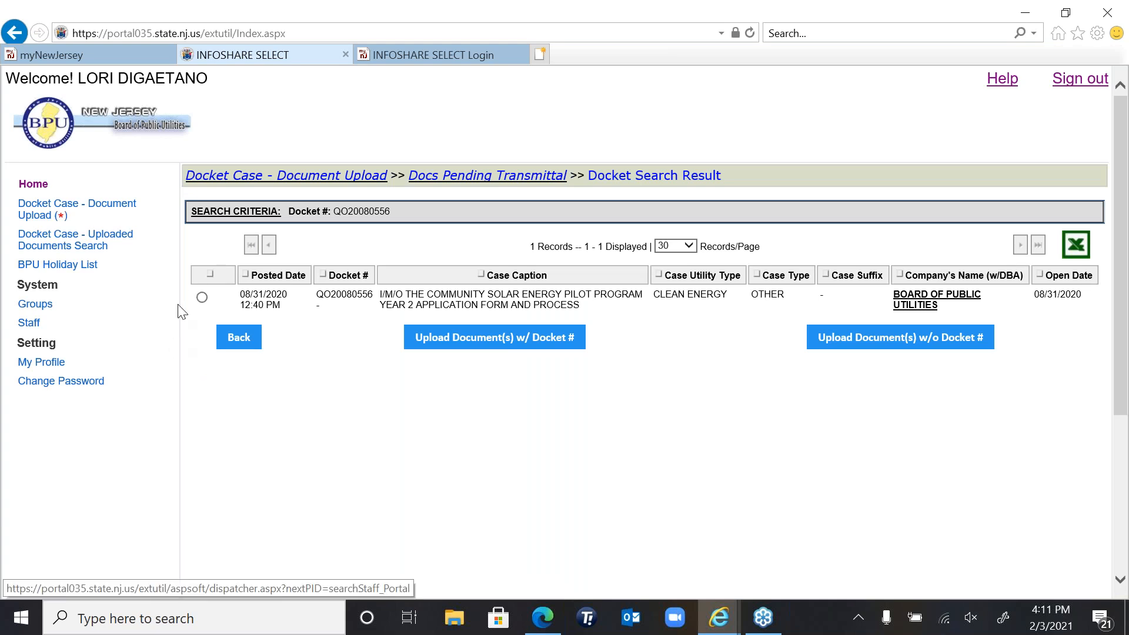
Step: Select docket QO20080556 and set the upload location to DOCKET, PARTY UPLOAD - PUBLIC, YEAR - 2021
{"action": "left_click", "coordinate": [201, 299]}
{"action": "left_click", "coordinate": [488, 337]}
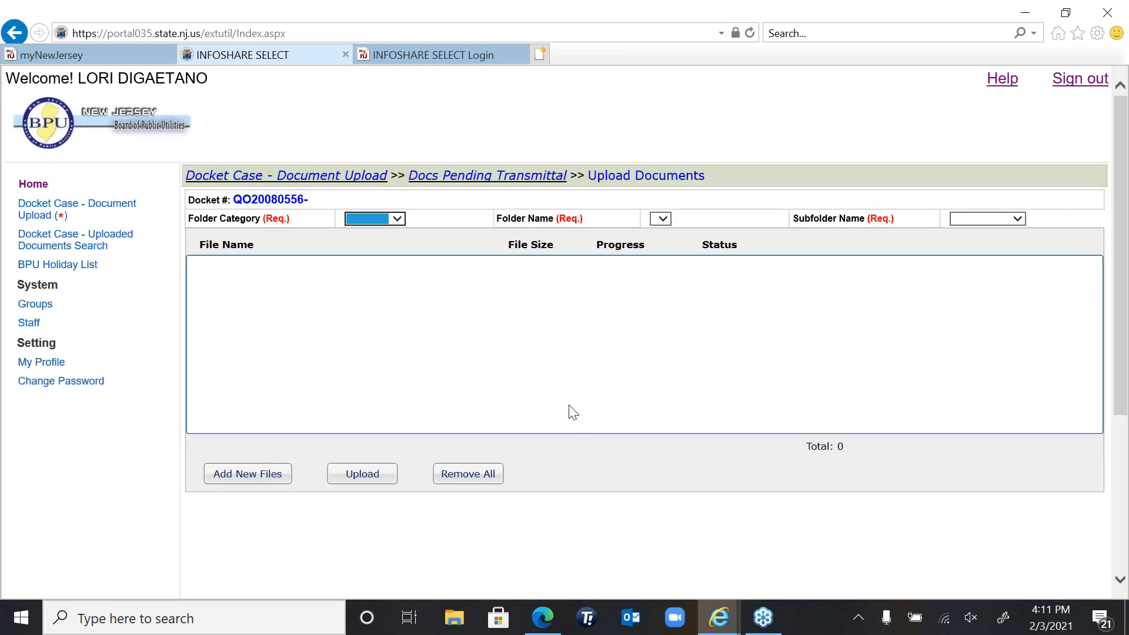
{"action": "left_click", "coordinate": [398, 218]}
{"action": "left_click", "coordinate": [392, 228]}
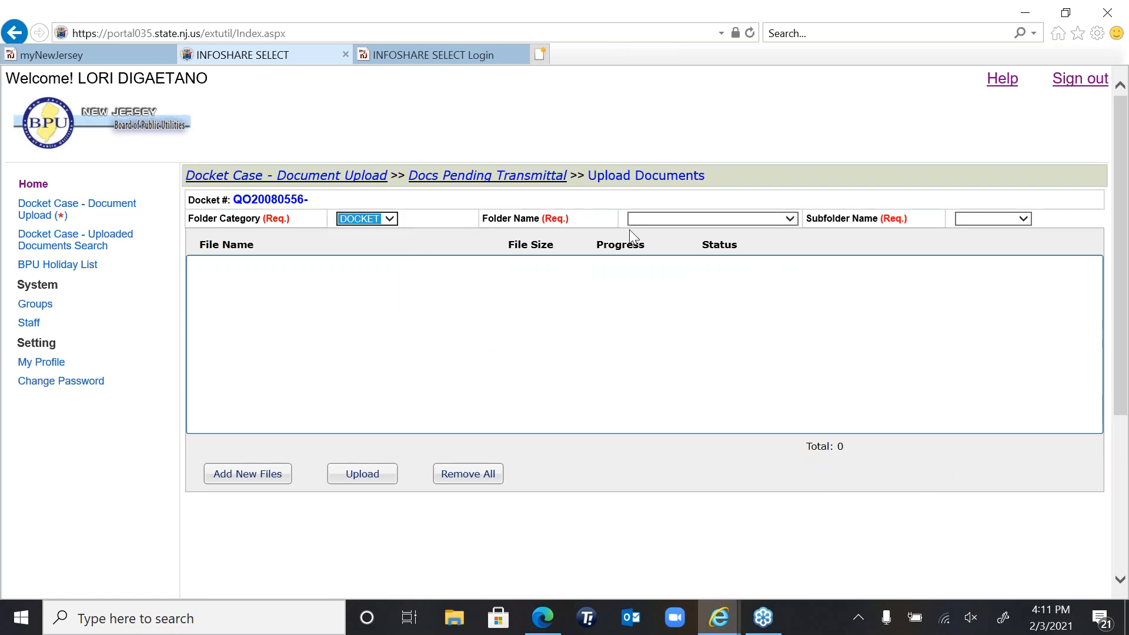
{"action": "left_click", "coordinate": [789, 218]}
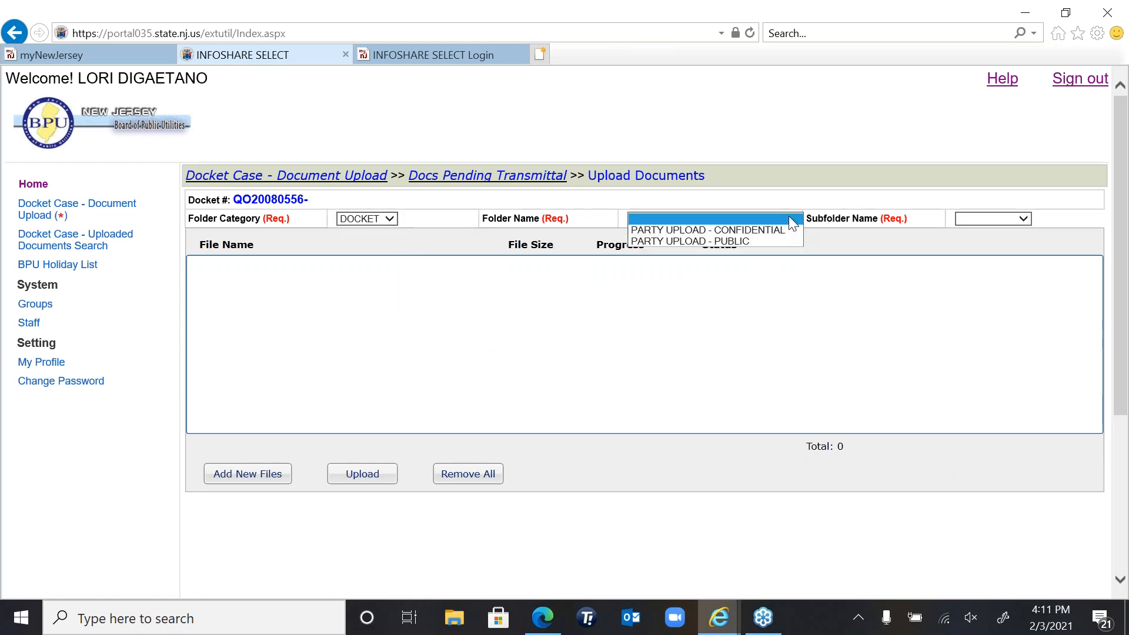
{"action": "left_click", "coordinate": [759, 241]}
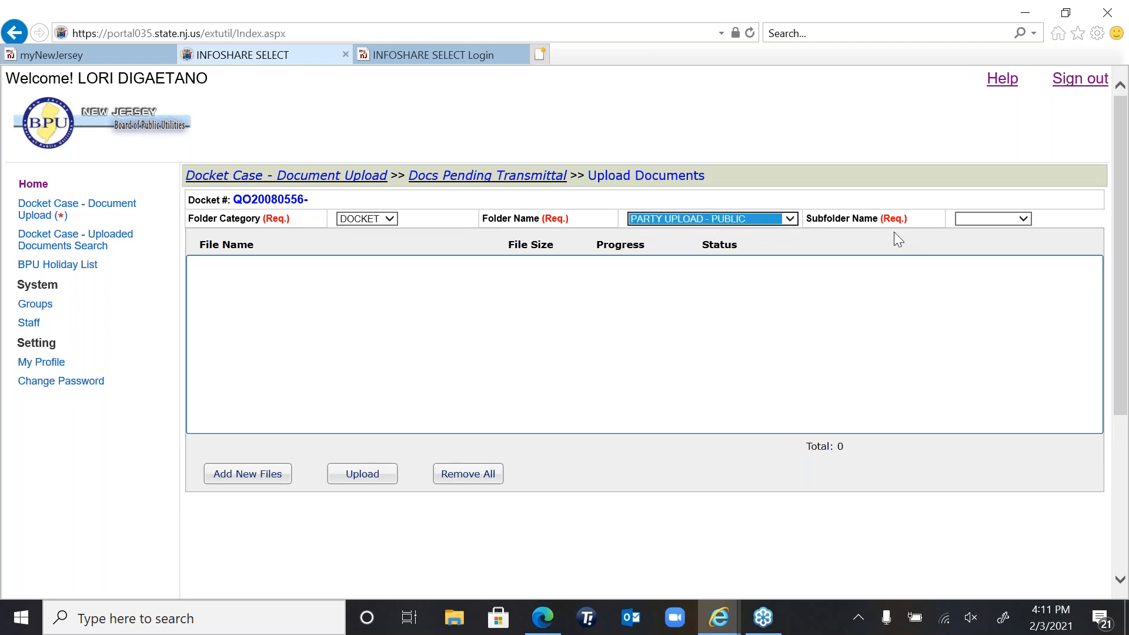
{"action": "left_click", "coordinate": [1024, 220]}
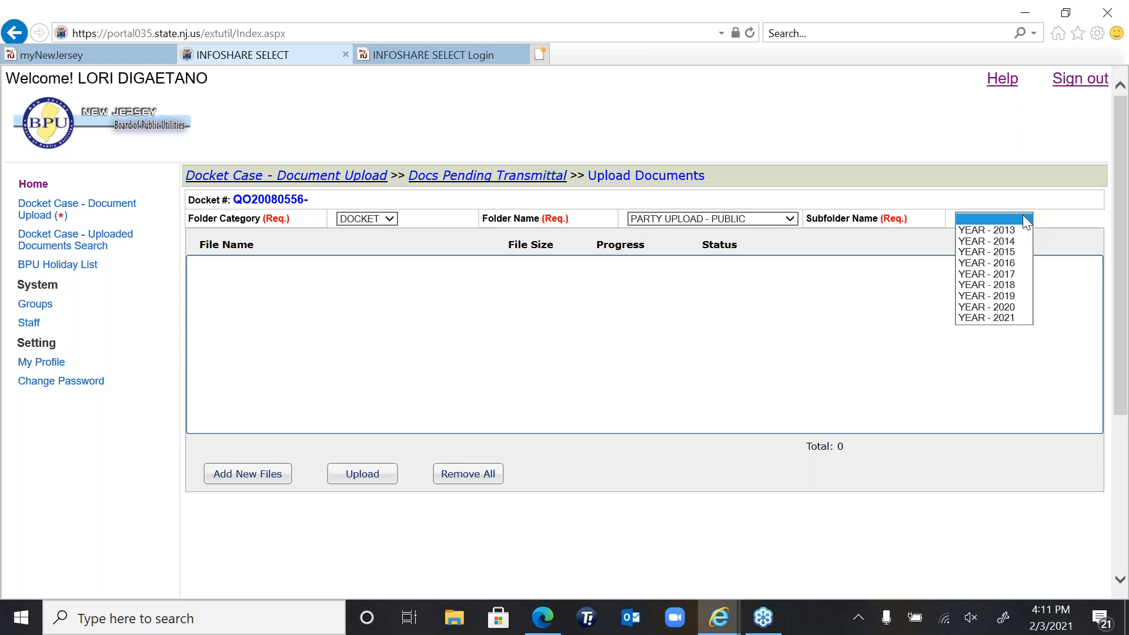
{"action": "left_click", "coordinate": [1016, 323]}
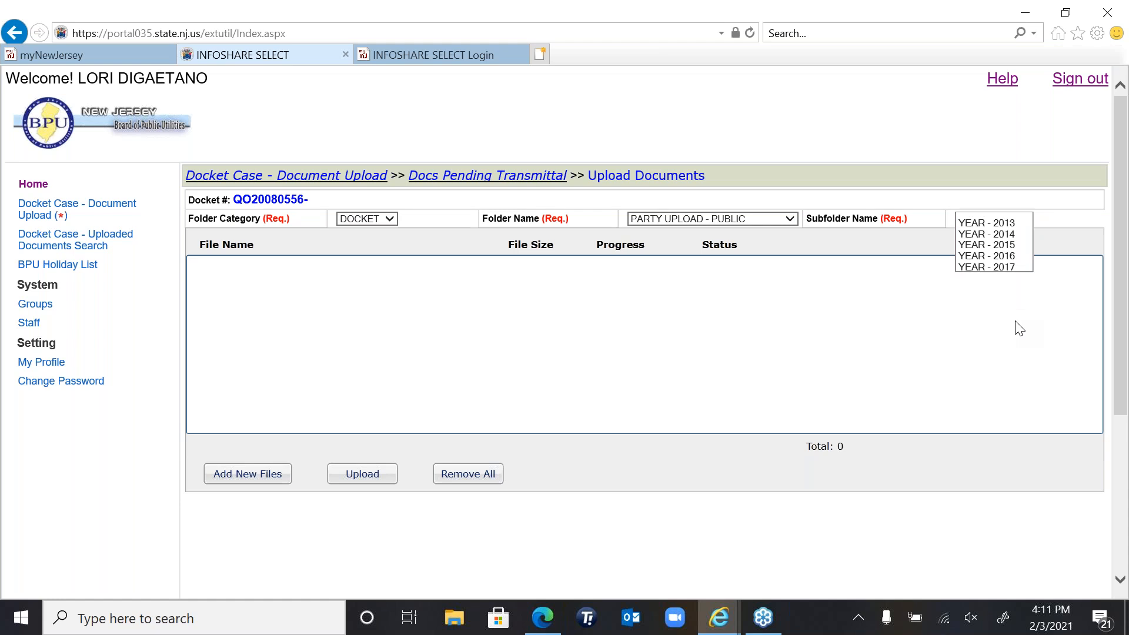
Step: Add the Weekly Status Report 1.22.2021 PDF from Downloads and upload it to the docket
{"action": "left_click", "coordinate": [259, 479]}
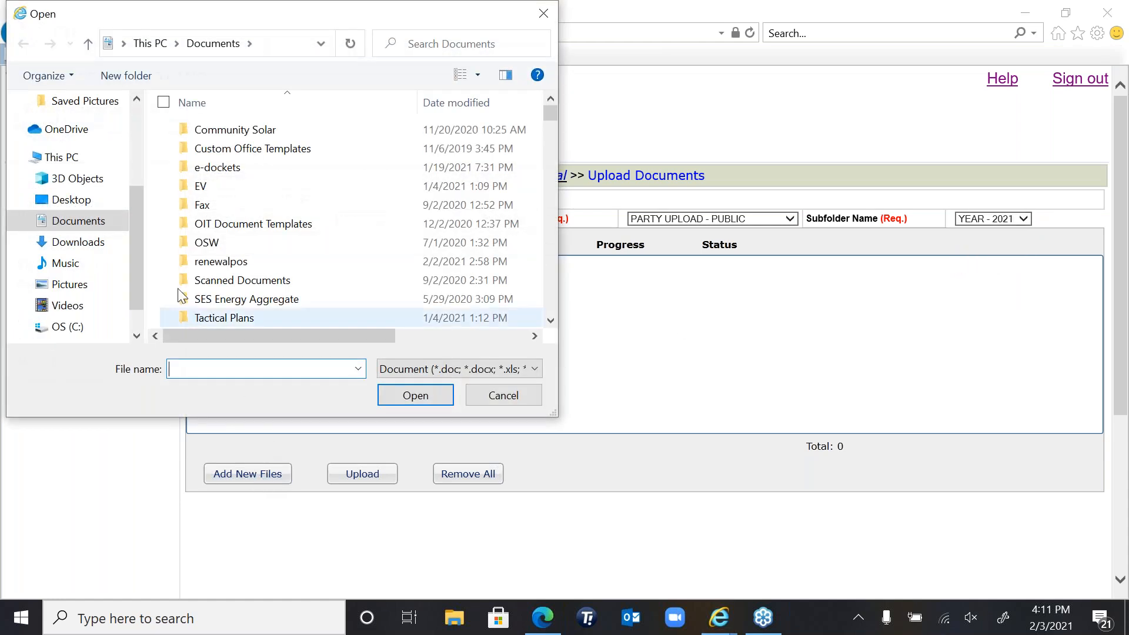
{"action": "left_click", "coordinate": [71, 201]}
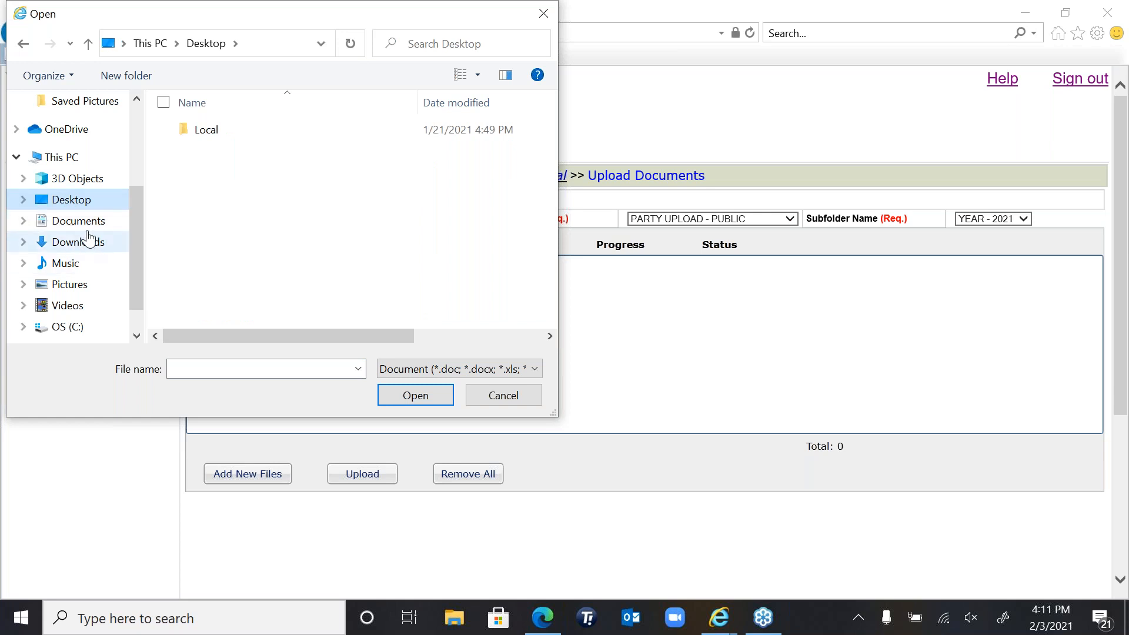
{"action": "left_click", "coordinate": [88, 225]}
{"action": "left_click", "coordinate": [88, 242]}
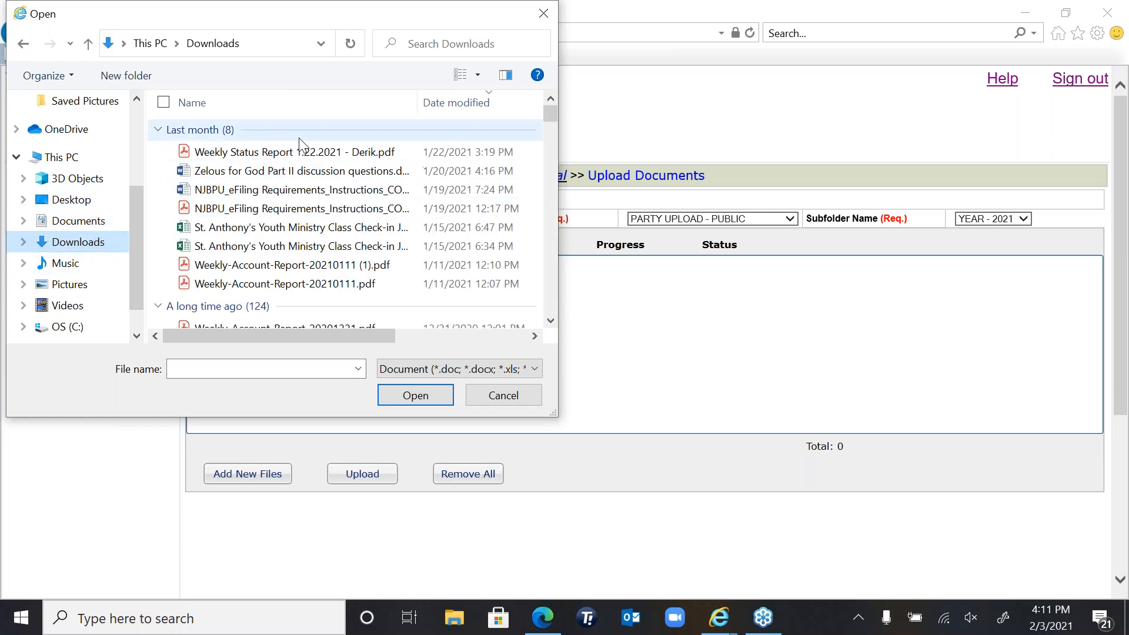
{"action": "double_click", "coordinate": [310, 153]}
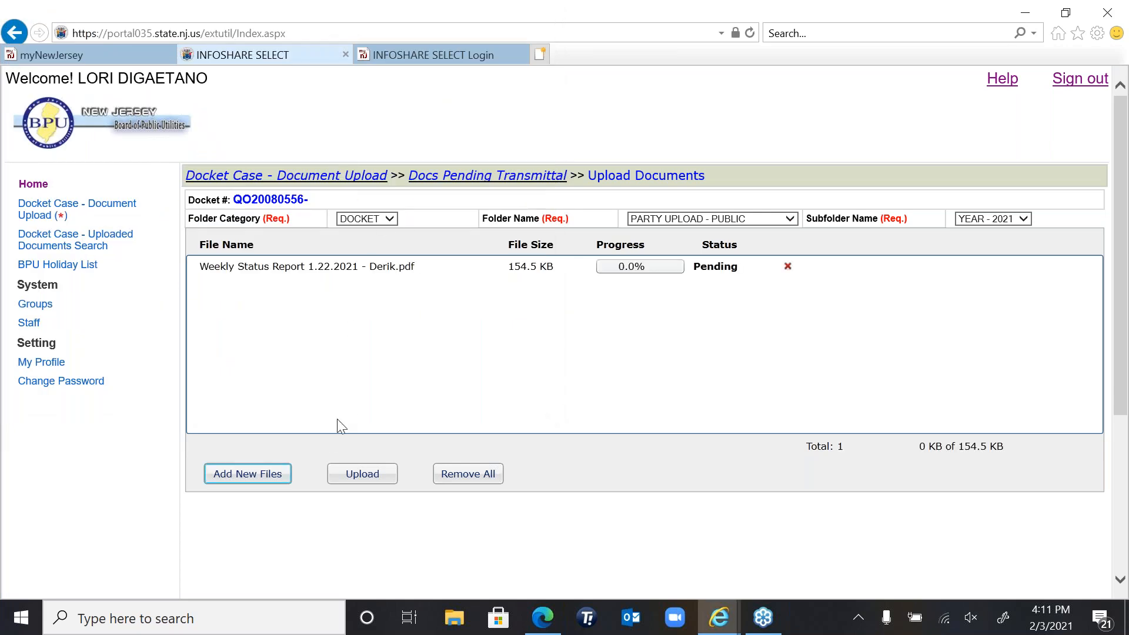
{"action": "left_click", "coordinate": [365, 473]}
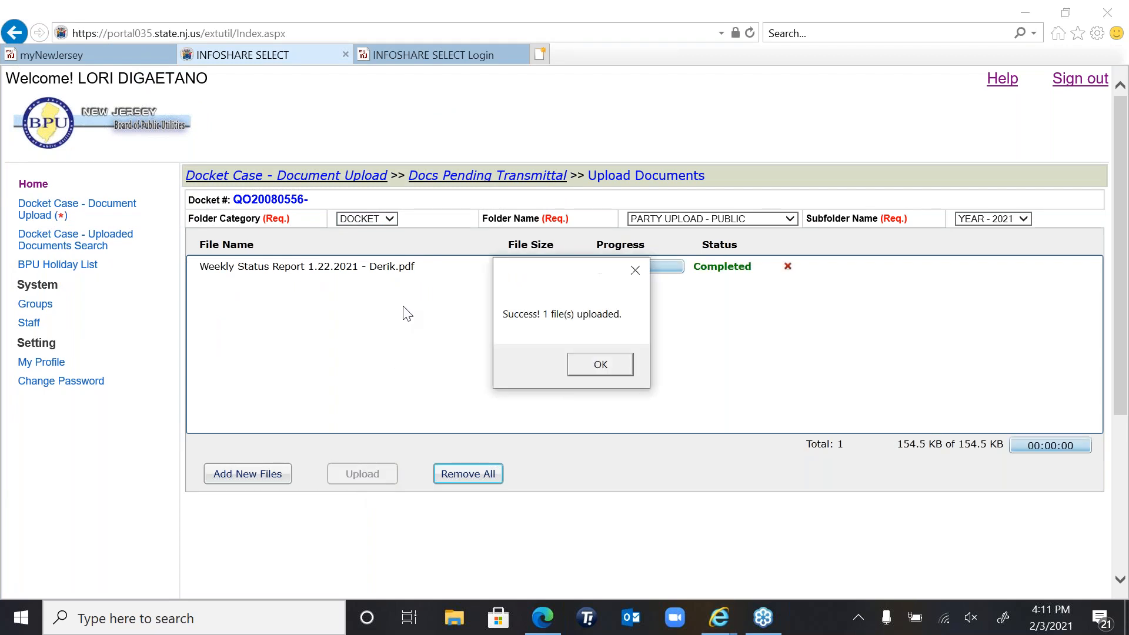
Step: Dismiss the upload success message to reload the Docs Pending Transmittal list
{"action": "left_click", "coordinate": [605, 371]}
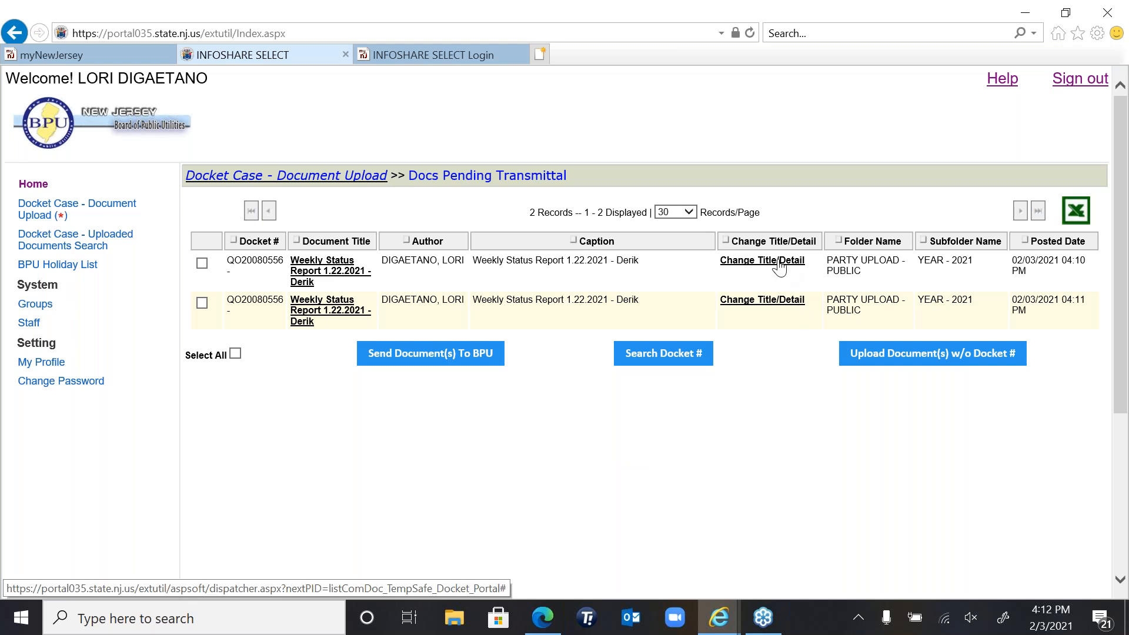
{"action": "left_click", "coordinate": [781, 266]}
{"action": "left_click", "coordinate": [351, 319]}
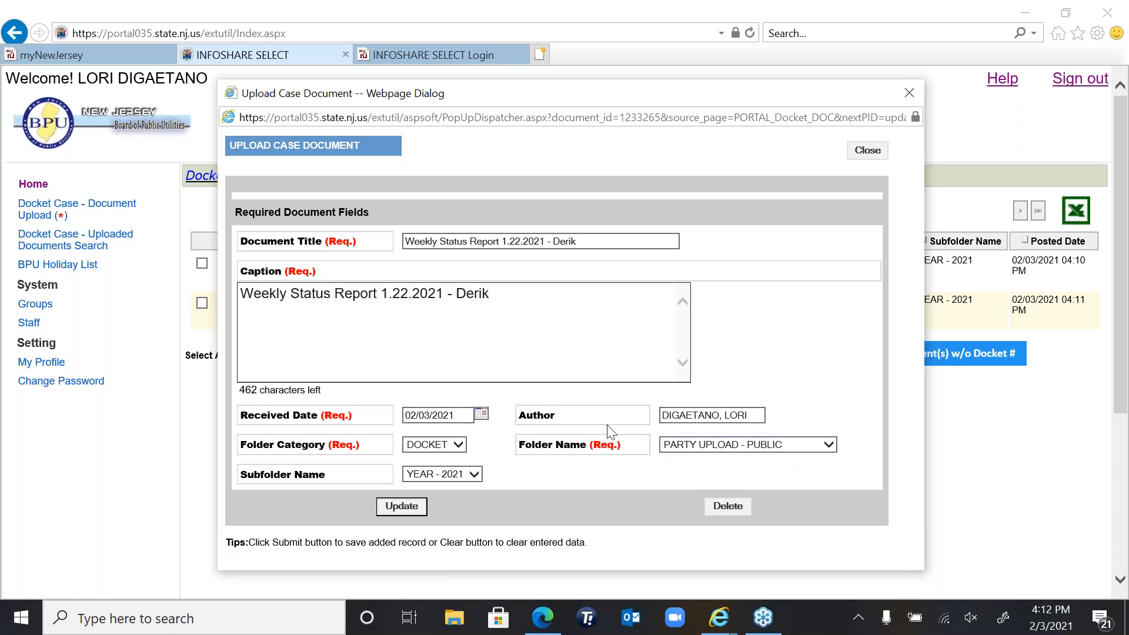
{"action": "left_click", "coordinate": [909, 93]}
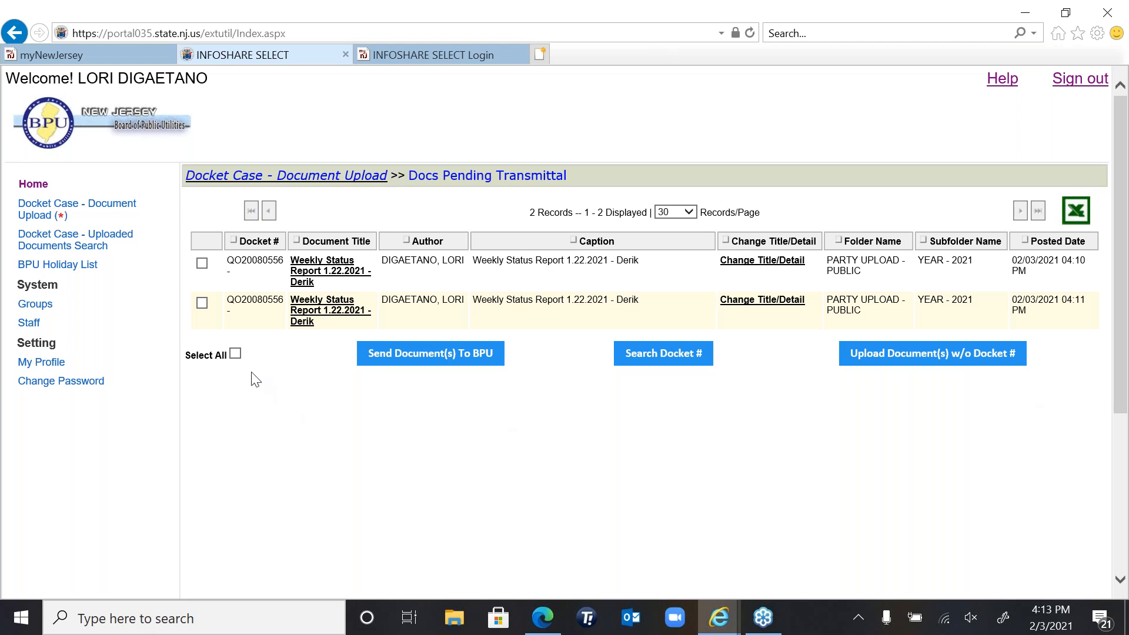
Step: Select both pending Weekly Status Report 1.22.2021 records and send them to BPU
{"action": "left_click", "coordinate": [202, 264]}
{"action": "left_click", "coordinate": [201, 303]}
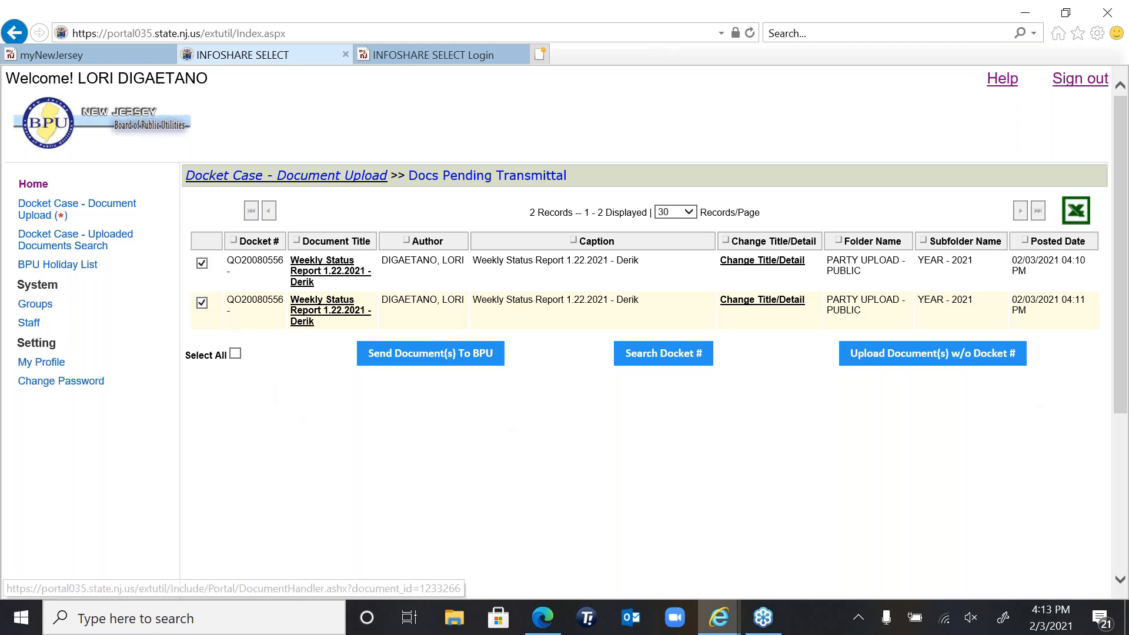
{"action": "left_click", "coordinate": [420, 358]}
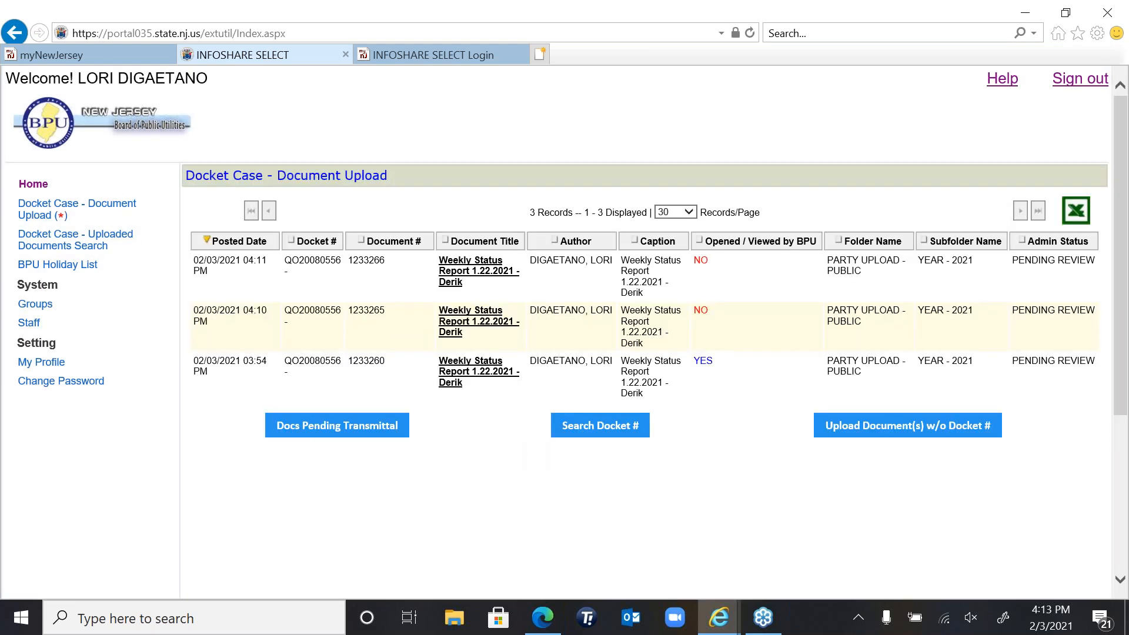